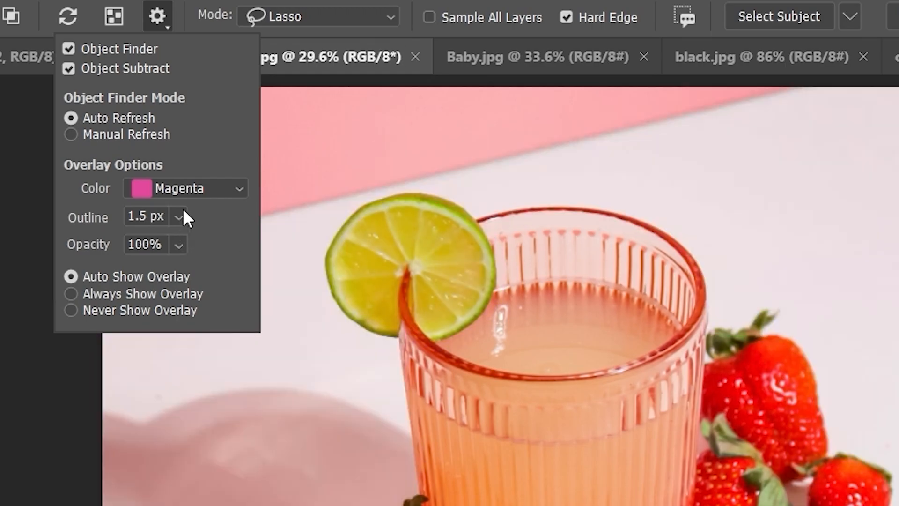
# Step: Try different widths for the Object Finder overlay outline and set it to 3.8 px
pyautogui.click(180, 215)
pyautogui.moveTo(128, 246); pyautogui.dragTo(144, 246)
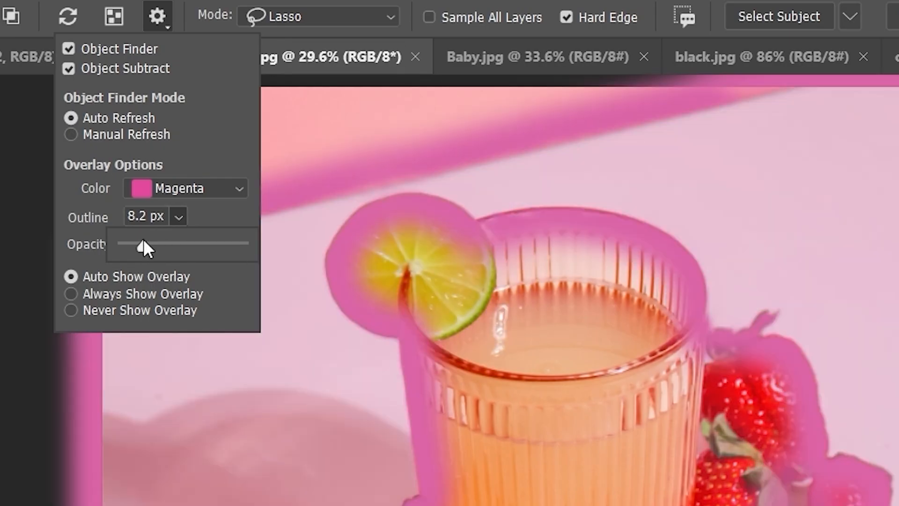
pyautogui.moveTo(143, 246); pyautogui.dragTo(171, 246)
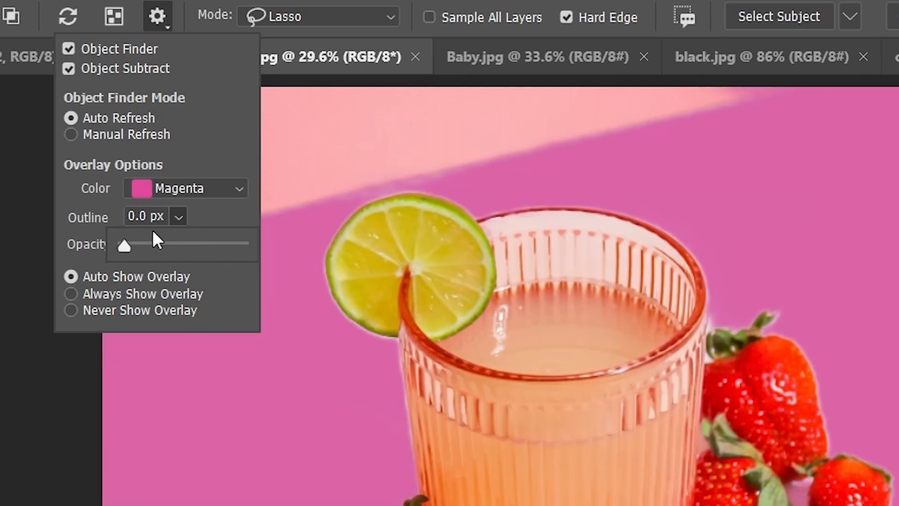
pyautogui.moveTo(124, 244); pyautogui.dragTo(133, 243)
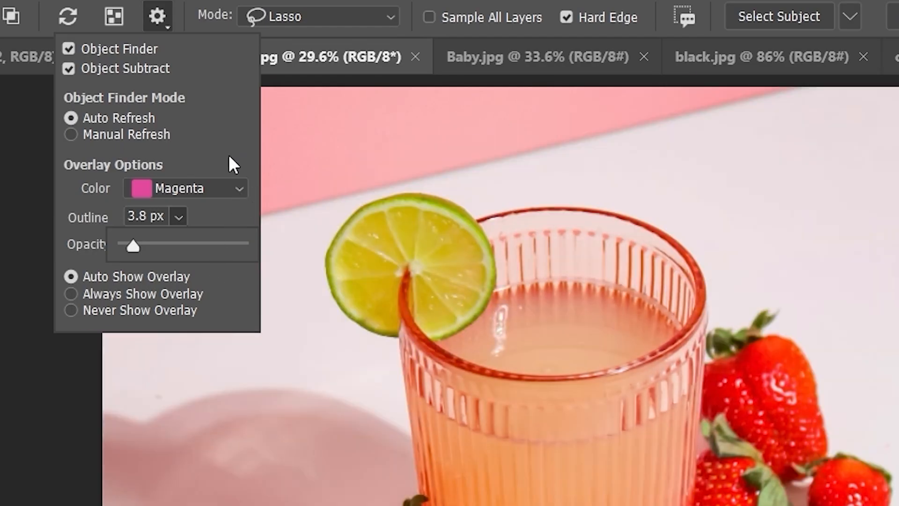
pyautogui.click(229, 151)
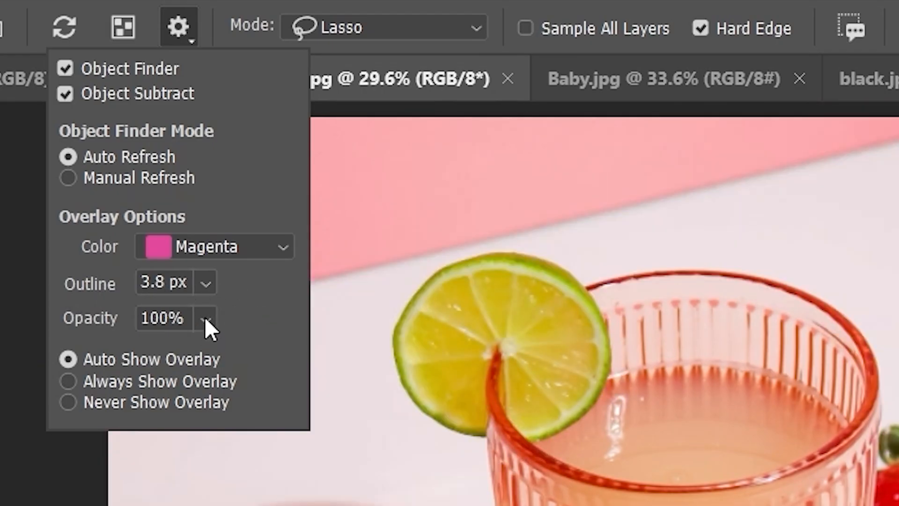
# Step: Try overlay opacities of 68% and 23%, and set the opacity back to 100%
pyautogui.moveTo(204, 317); pyautogui.dragTo(193, 350)
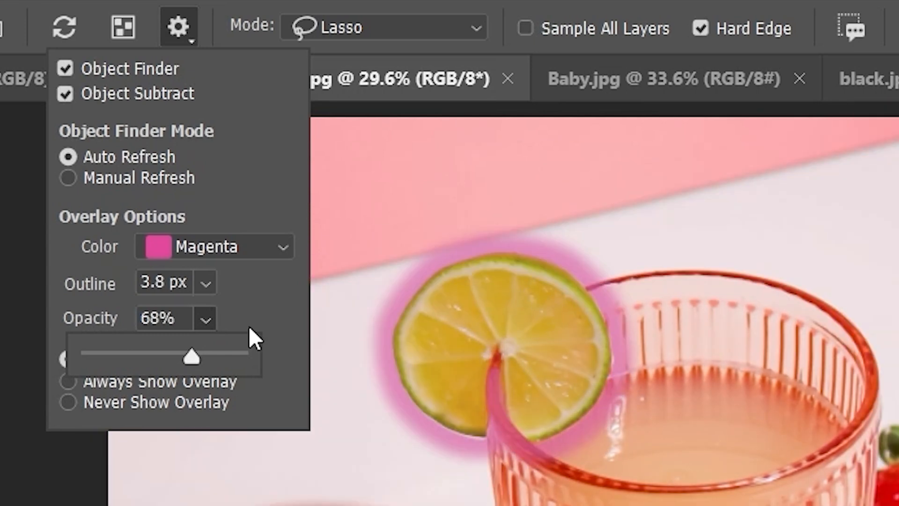
pyautogui.moveTo(188, 351); pyautogui.dragTo(131, 352)
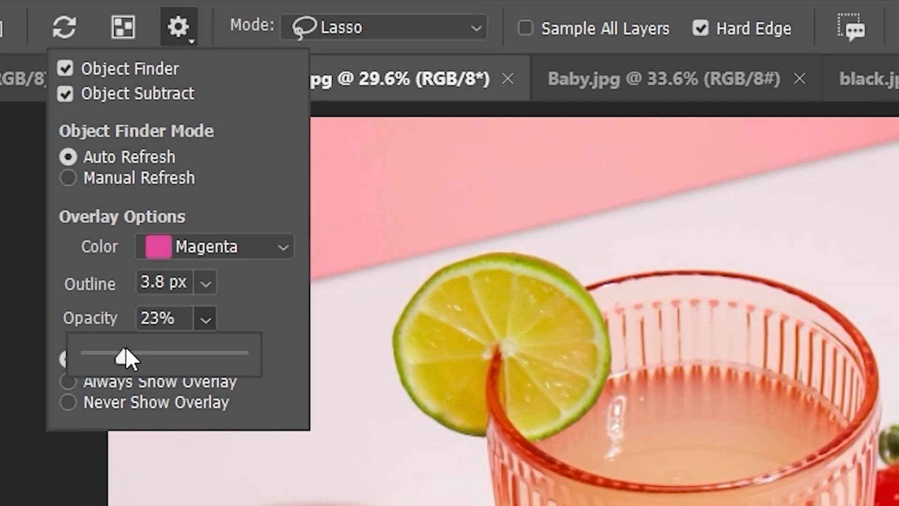
pyautogui.moveTo(124, 356); pyautogui.dragTo(31, 373)
pyautogui.moveTo(89, 357); pyautogui.dragTo(277, 361)
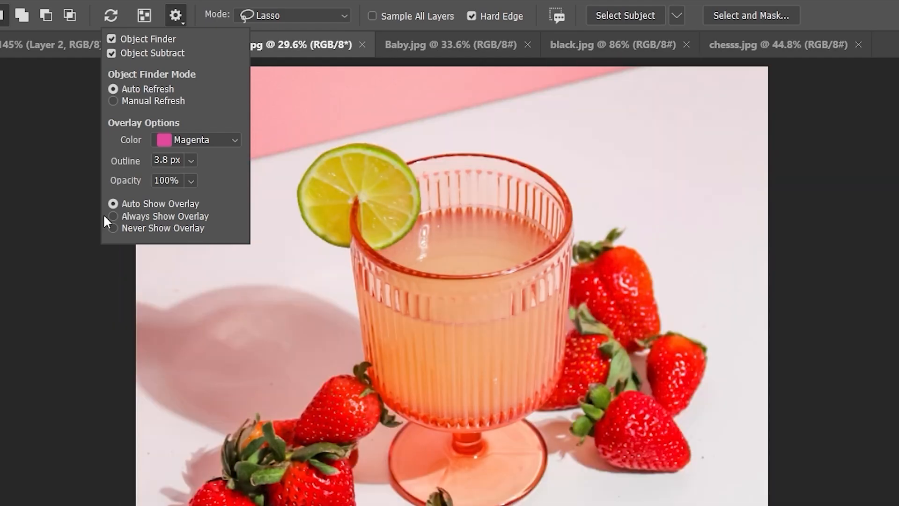
# Step: Try the Always Show and Never Show Overlay options, return to Auto Show Overlay, and toggle the preview of all objects
pyautogui.click(114, 215)
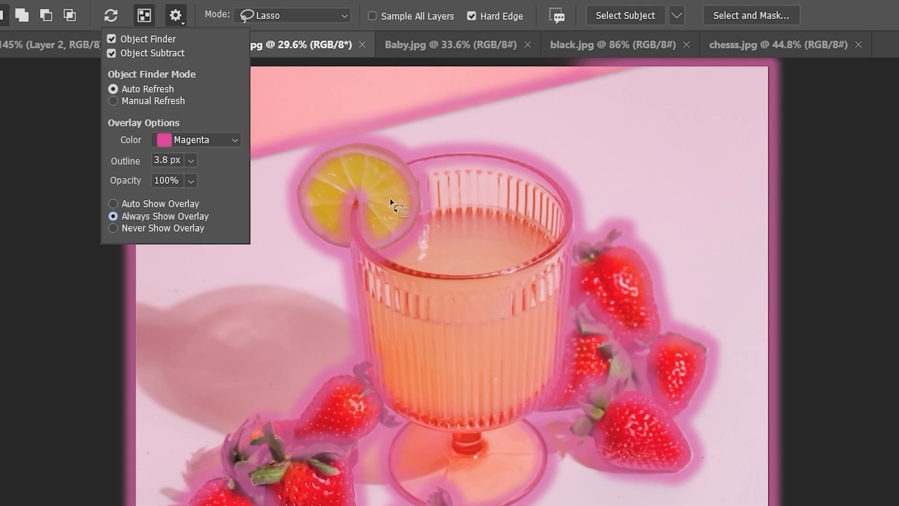
pyautogui.click(137, 231)
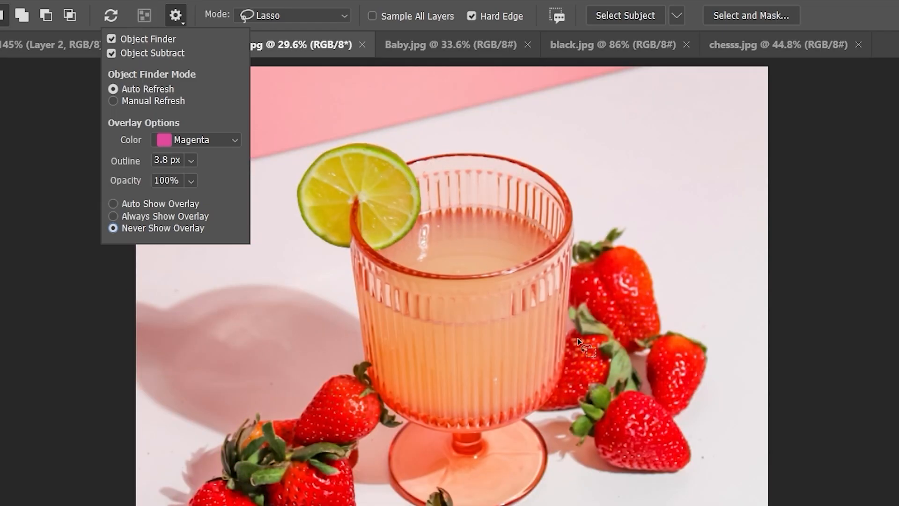
pyautogui.click(112, 204)
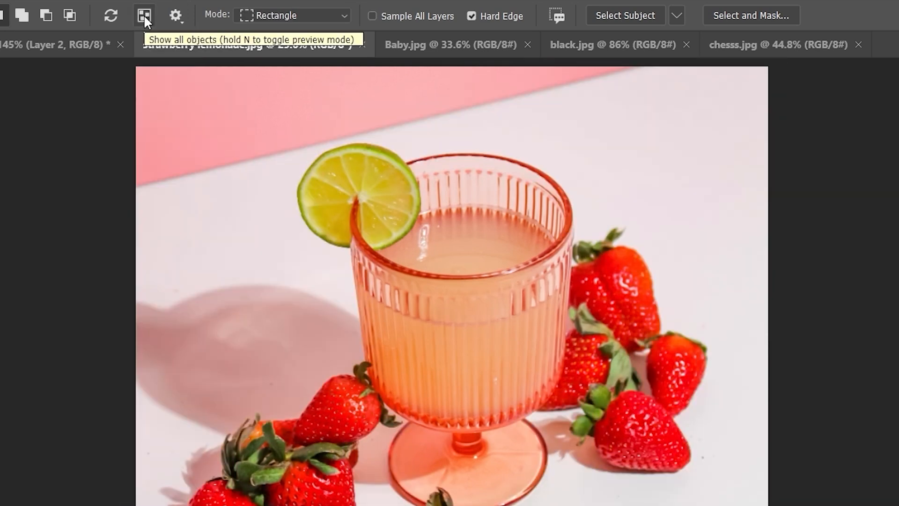
pyautogui.click(144, 15)
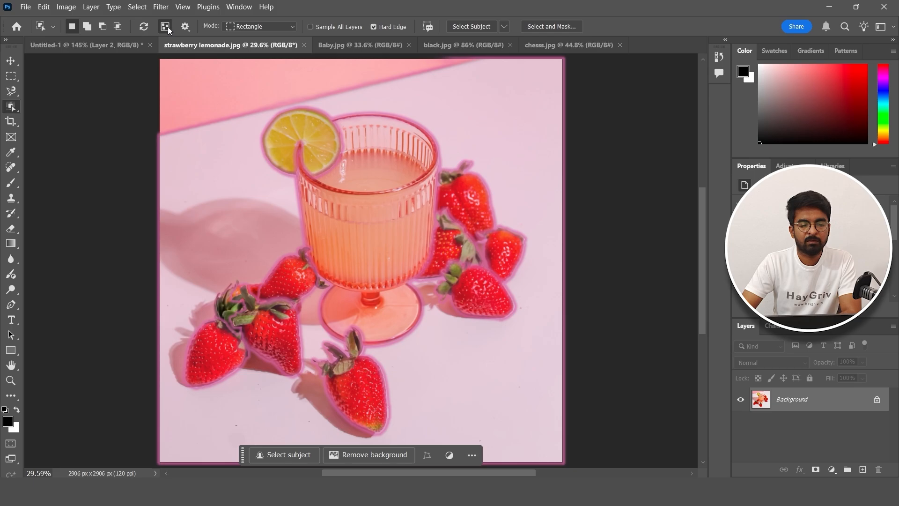
pyautogui.click(167, 28)
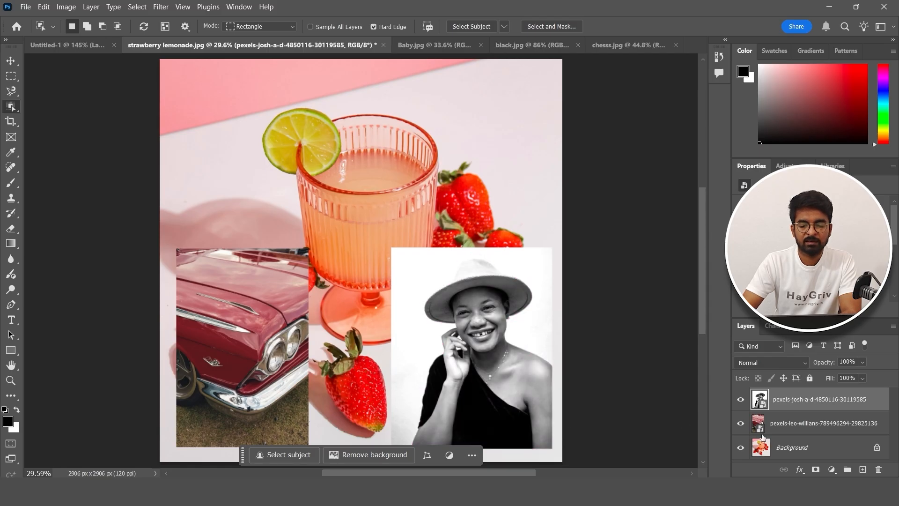
# Step: Target the car photo's layer with the Object Selection Tool and enable Sample All Layers
pyautogui.click(796, 425)
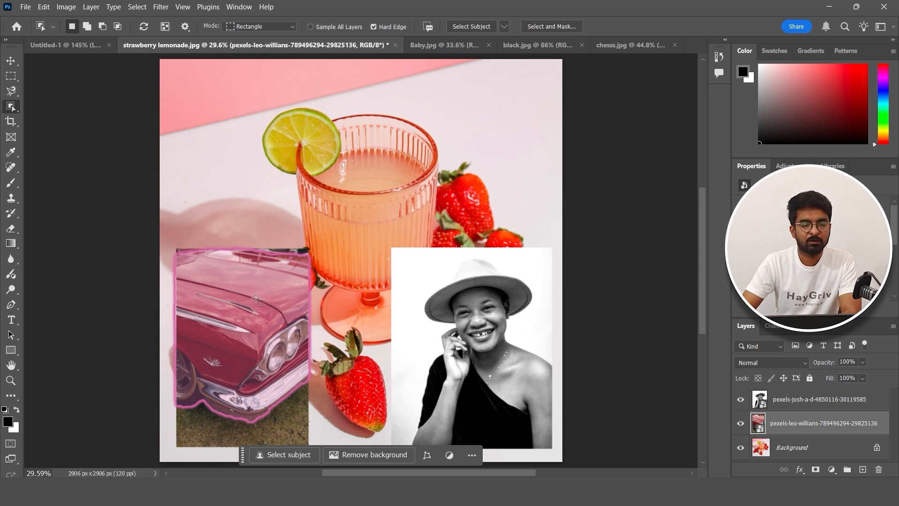
pyautogui.rightClick(11, 107)
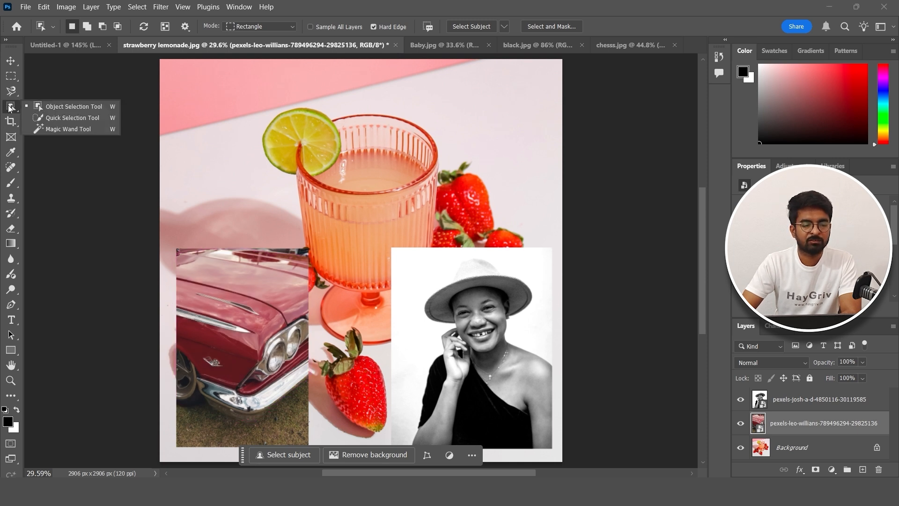
pyautogui.click(53, 105)
pyautogui.click(244, 344)
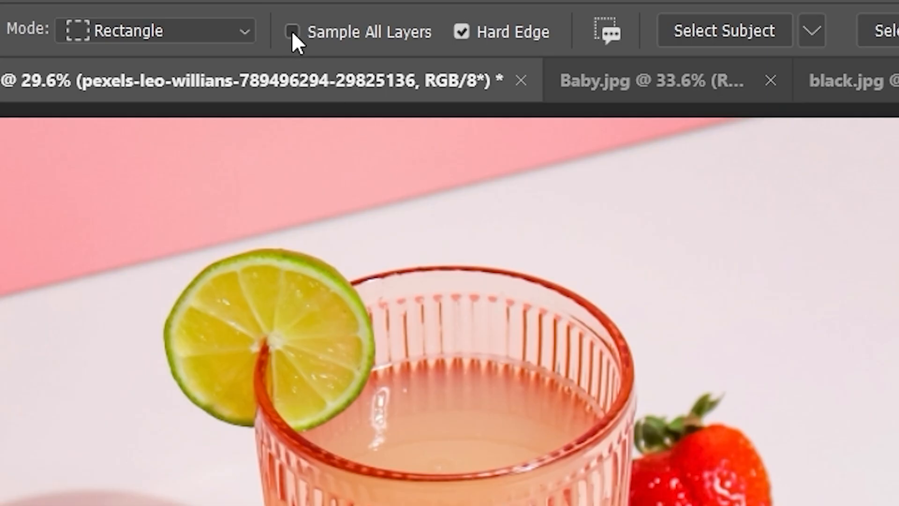
pyautogui.click(292, 31)
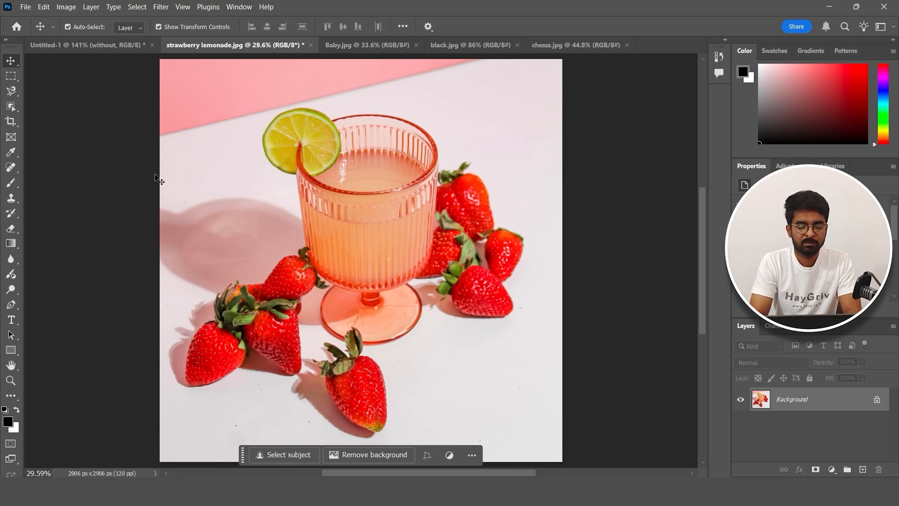
# Step: Activate the Object Selection Tool and select the lemonade photo's subject automatically
pyautogui.press('w')
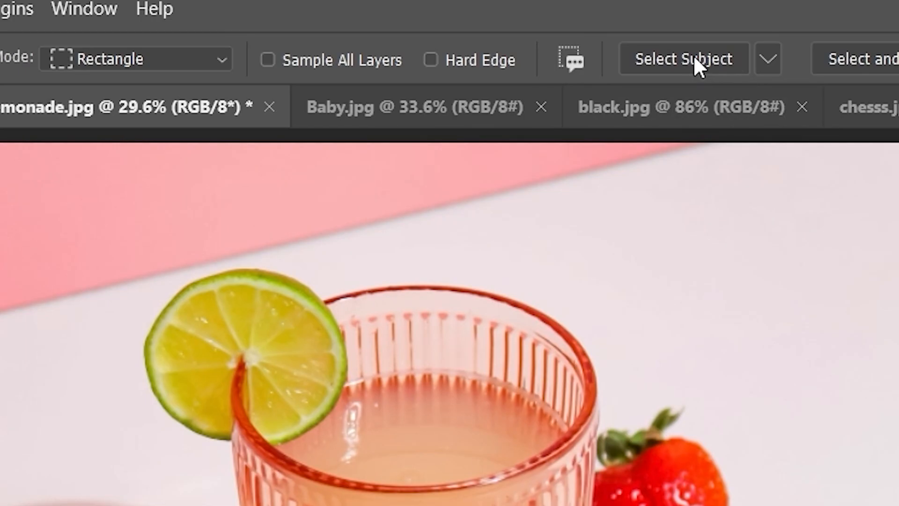
pyautogui.click(694, 57)
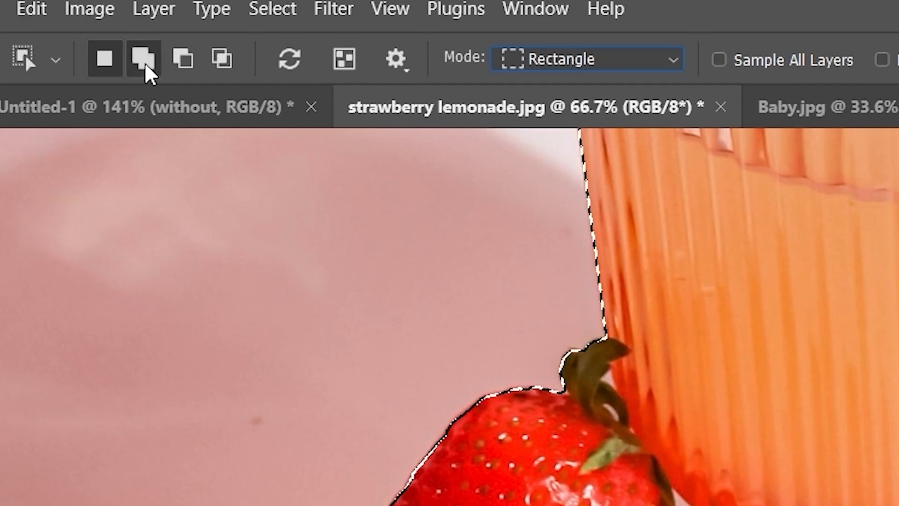
# Step: Add the missed glass base area to the selection in Lasso mode and open Select and Mask
pyautogui.click(144, 59)
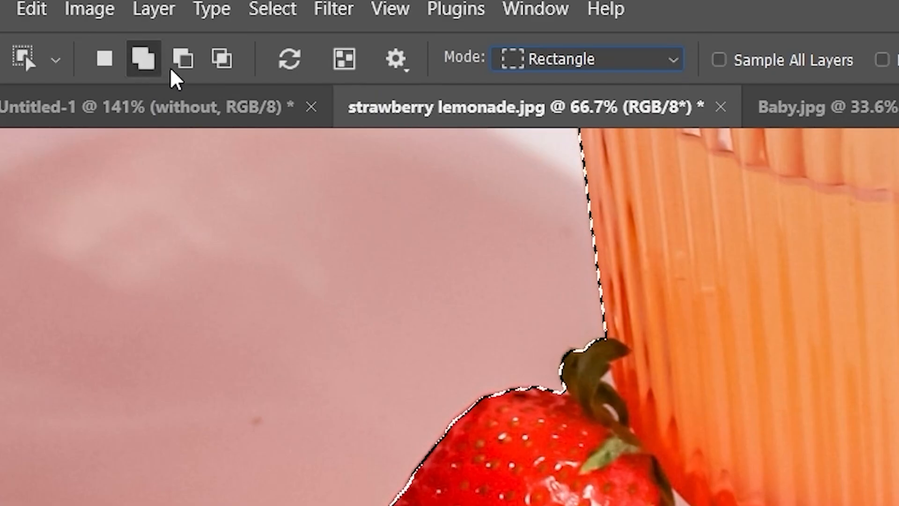
pyautogui.click(576, 62)
pyautogui.click(571, 110)
pyautogui.moveTo(246, 171)
pyautogui.mouseDown()
pyautogui.moveTo(193, 242)
pyautogui.moveTo(190, 275)
pyautogui.moveTo(220, 317)
pyautogui.moveTo(319, 208)
pyautogui.moveTo(245, 166)
pyautogui.moveTo(263, 164)
pyautogui.moveTo(287, 209)
pyautogui.mouseUp()
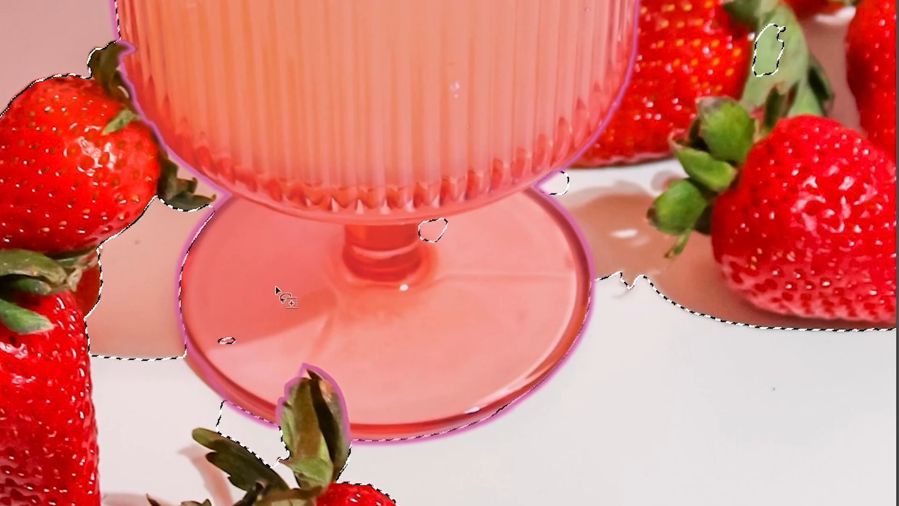
pyautogui.moveTo(255, 297)
pyautogui.mouseDown()
pyautogui.moveTo(207, 355)
pyautogui.moveTo(248, 364)
pyautogui.moveTo(255, 296)
pyautogui.mouseUp()
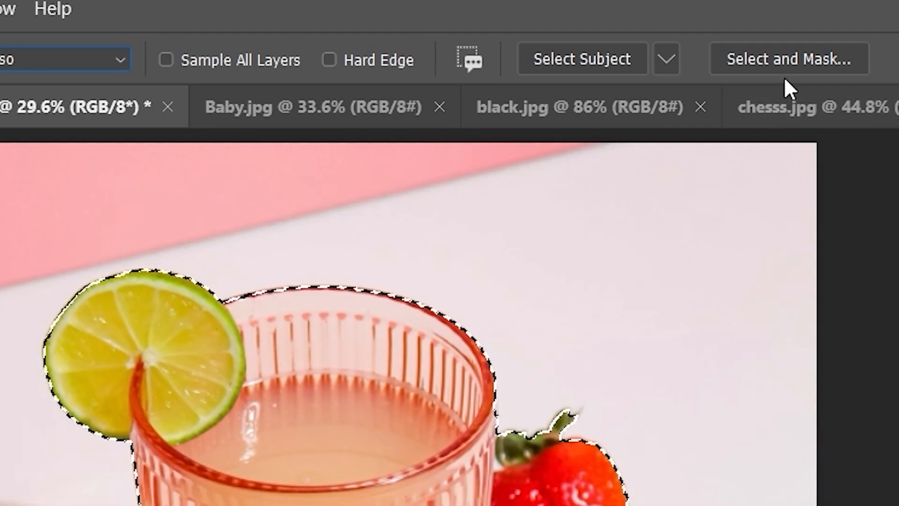
pyautogui.click(785, 66)
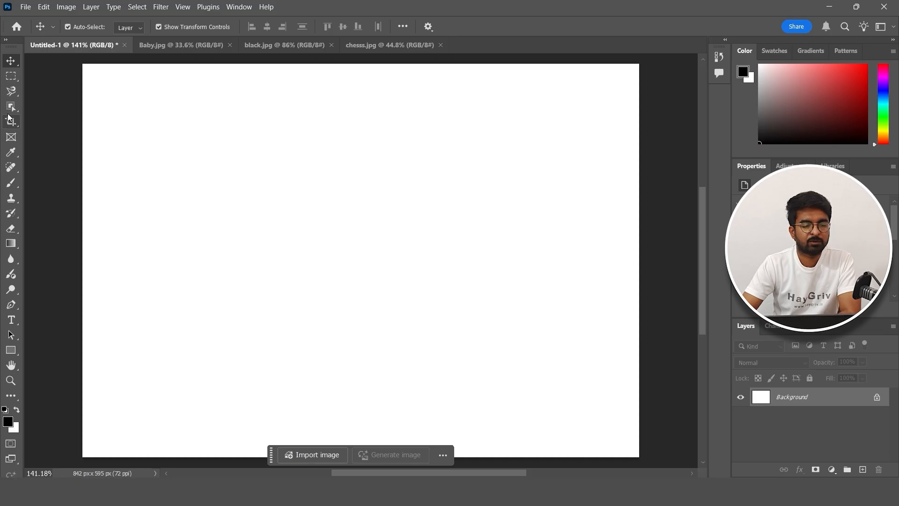
# Step: Examine the tools grouped with the Quick Selection and lasso tools, leaving the Quick Selection Tool active
pyautogui.click(11, 106)
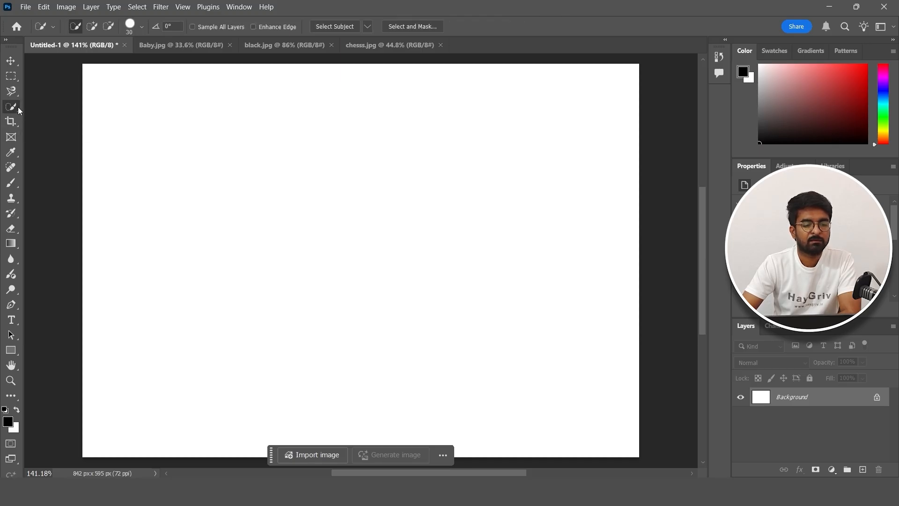
pyautogui.rightClick(12, 107)
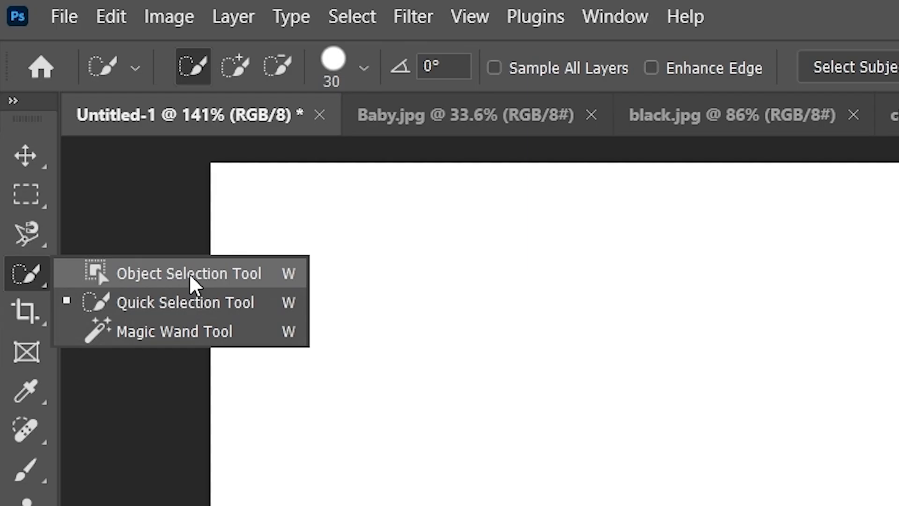
pyautogui.click(19, 244)
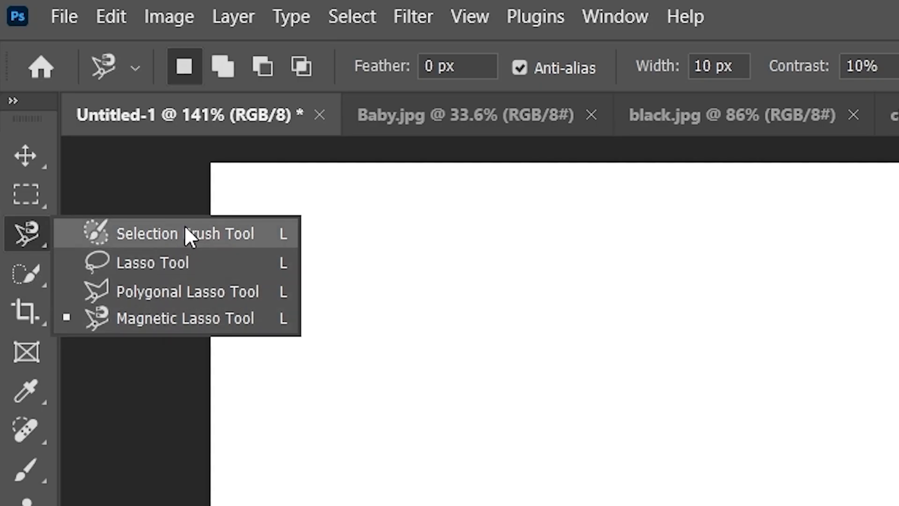
pyautogui.click(24, 271)
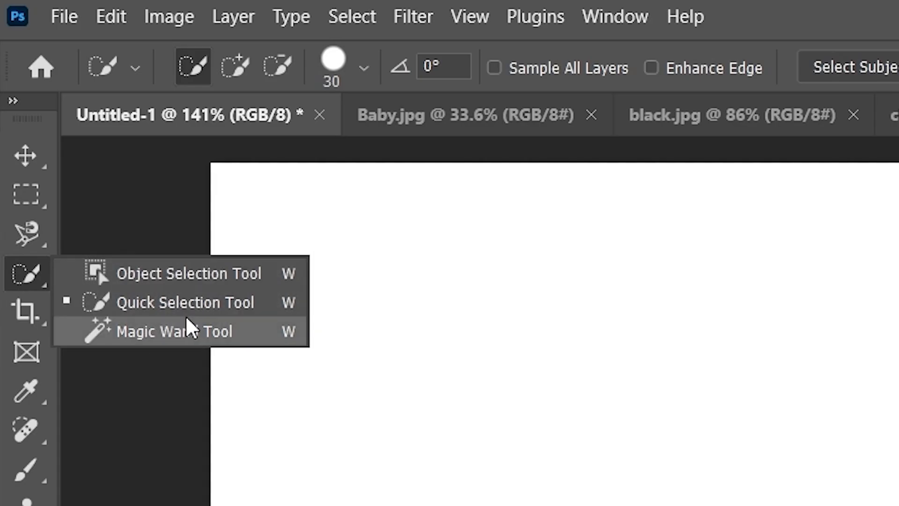
pyautogui.click(150, 312)
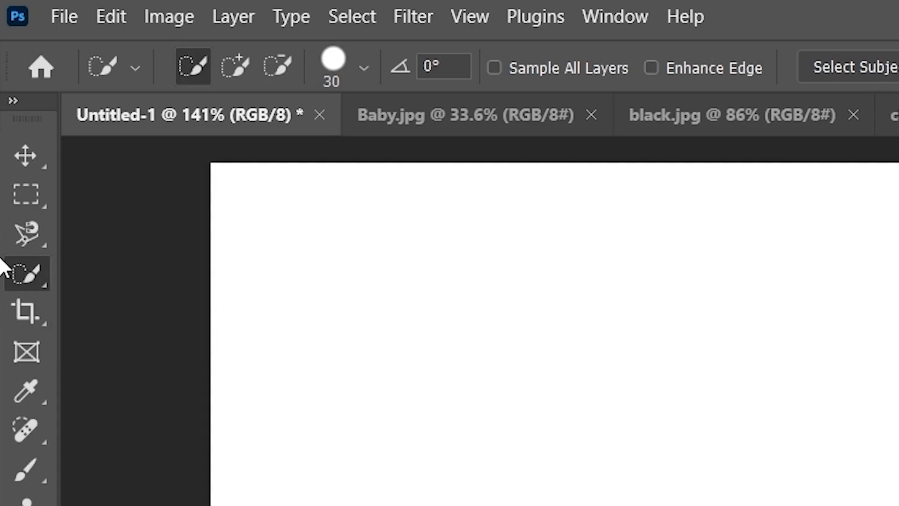
pyautogui.rightClick(33, 274)
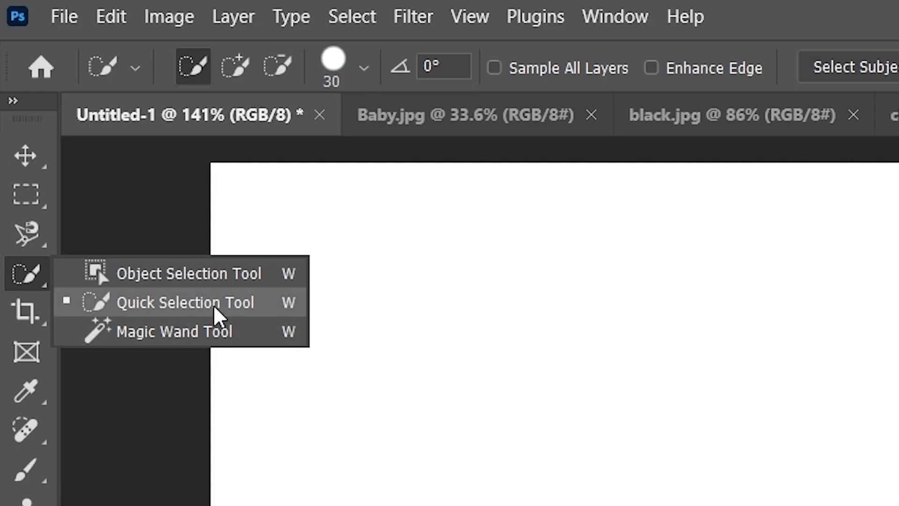
pyautogui.click(145, 303)
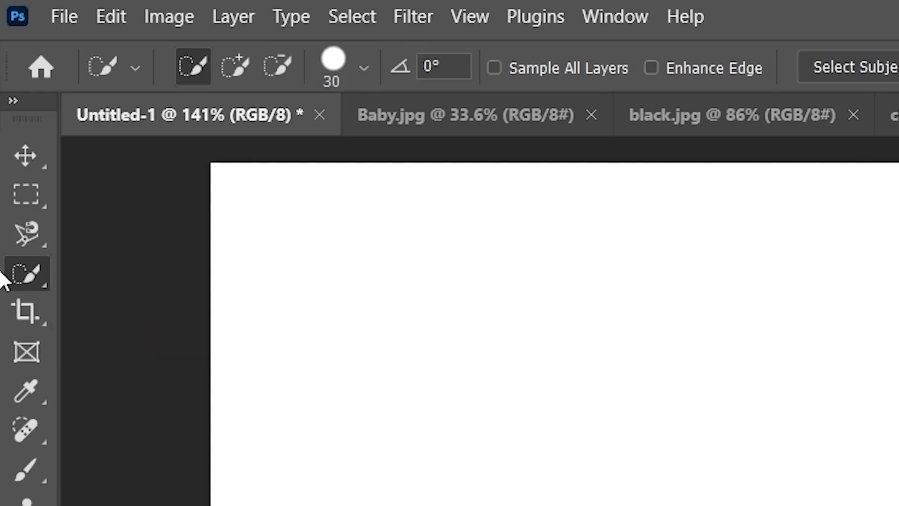
pyautogui.rightClick(29, 277)
pyautogui.click(170, 305)
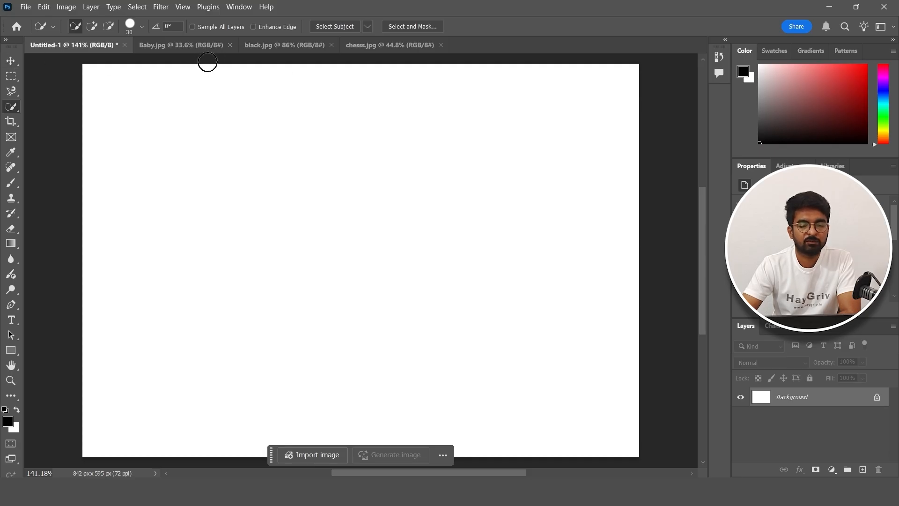
# Step: Switch to the Baby.jpg document and choose the Quick Selection Tool
pyautogui.click(197, 47)
pyautogui.rightClick(11, 107)
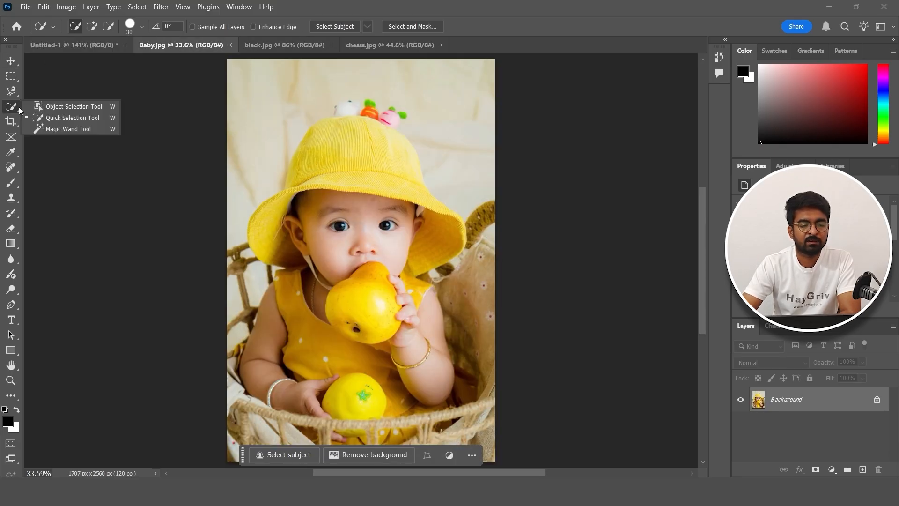
pyautogui.click(55, 118)
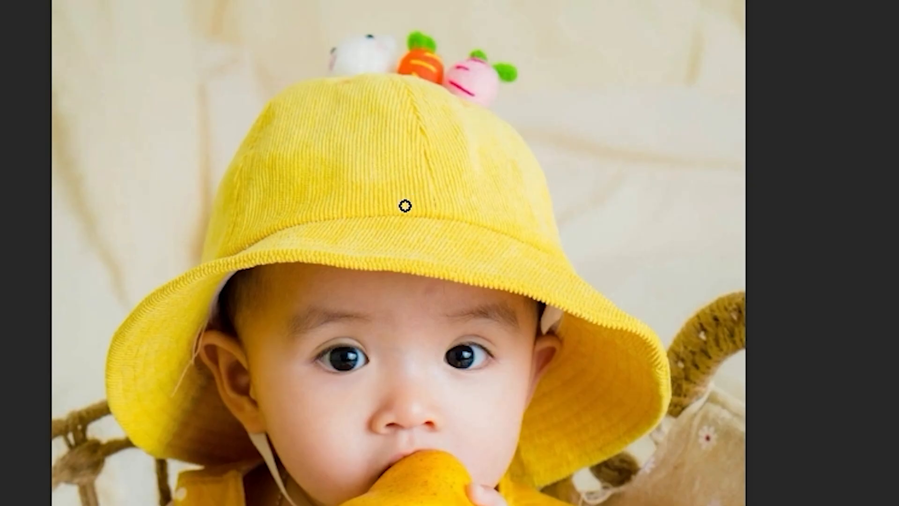
# Step: Enlarge the Quick Selection brush in several increments for painting on the baby photo
pyautogui.press(']')
pyautogui.press(']')
pyautogui.press(']')
pyautogui.press(']')
pyautogui.press(']')
pyautogui.press(']')
pyautogui.press(']')
pyautogui.press(']')
pyautogui.press(']')
pyautogui.press(']')
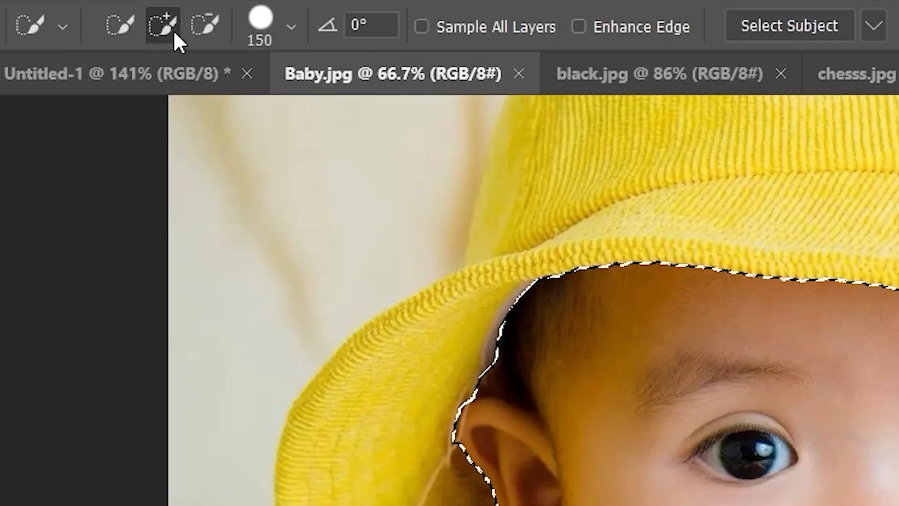
# Step: Set the Quick Selection brush to Add to selection and add the yellow fruit to the face selection
pyautogui.click(120, 26)
pyautogui.click(161, 27)
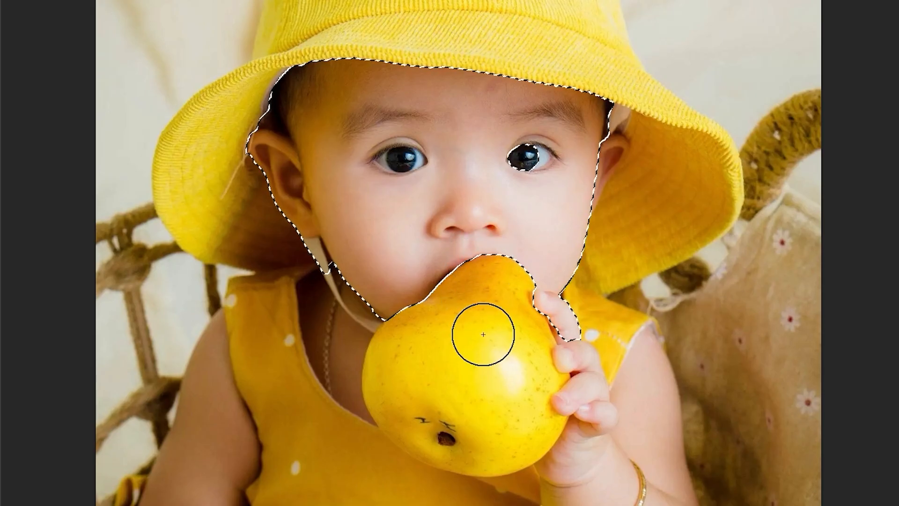
pyautogui.click(479, 333)
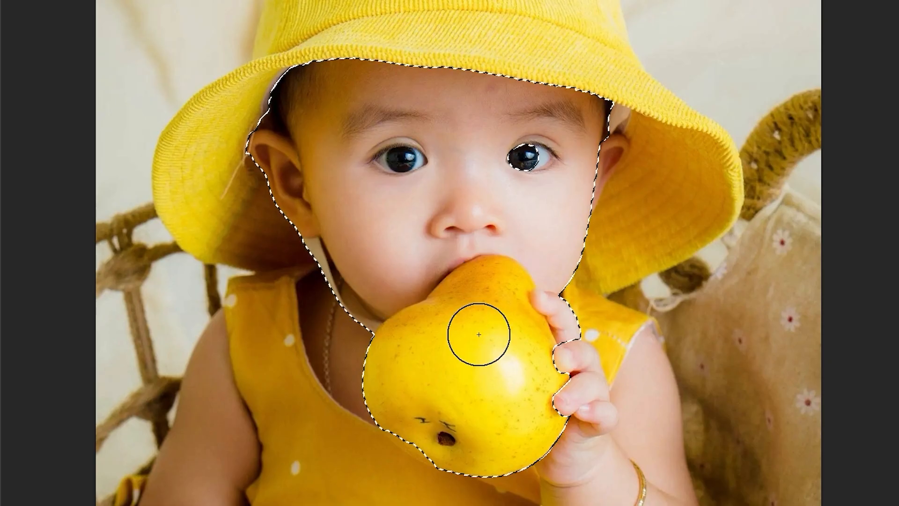
# Step: Add the baby's arm, yellow dress and hat to the selection with the Quick Selection brush
pyautogui.click(641, 411)
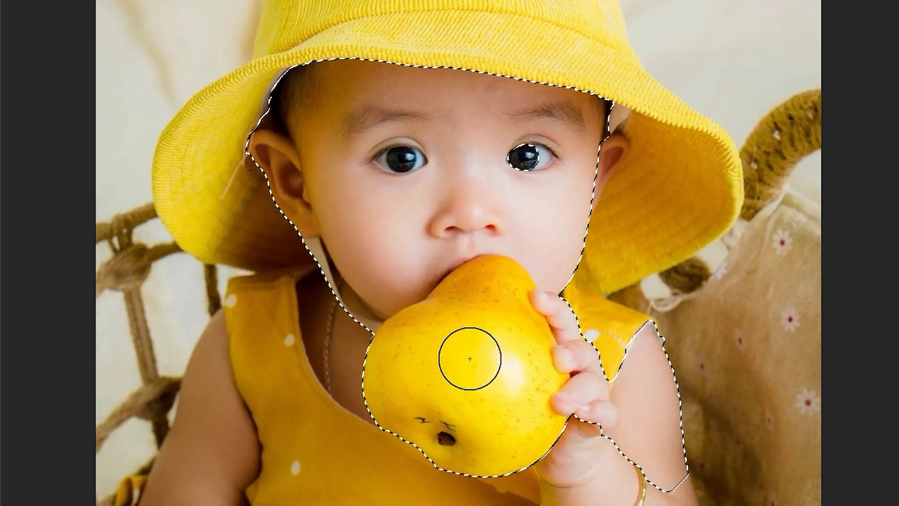
pyautogui.click(266, 338)
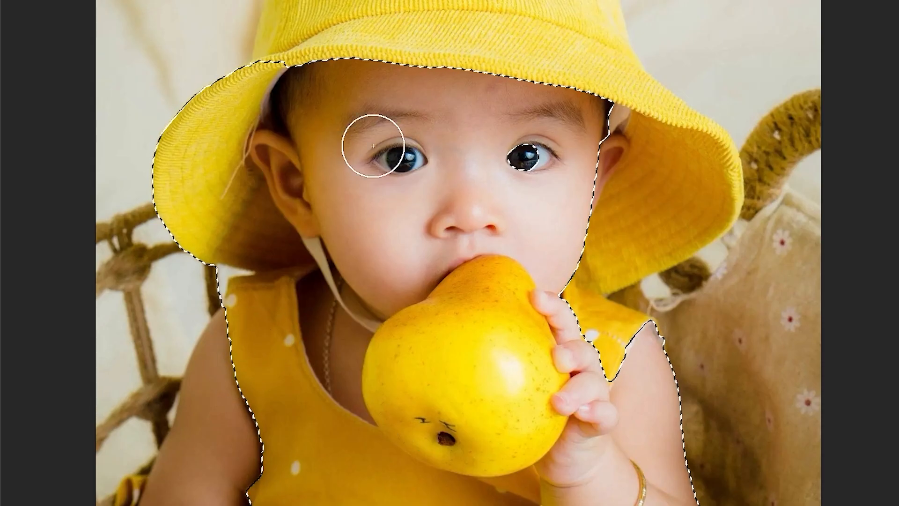
pyautogui.click(432, 33)
# Step: Undo the last brush stroke on the hat and shrink the Quick Selection brush by four increments
pyautogui.scroll(5, 485, 63)
pyautogui.moveTo(444, 220)
pyautogui.mouseDown()
pyautogui.moveTo(452, 143)
pyautogui.moveTo(530, 209)
pyautogui.moveTo(429, 89)
pyautogui.moveTo(524, 110)
pyautogui.mouseUp()
pyautogui.hotkey('ctrl', 'z')
pyautogui.press('[')
pyautogui.press('[')
pyautogui.press('[')
pyautogui.press('[')
pyautogui.scroll(-10, 516, 136)
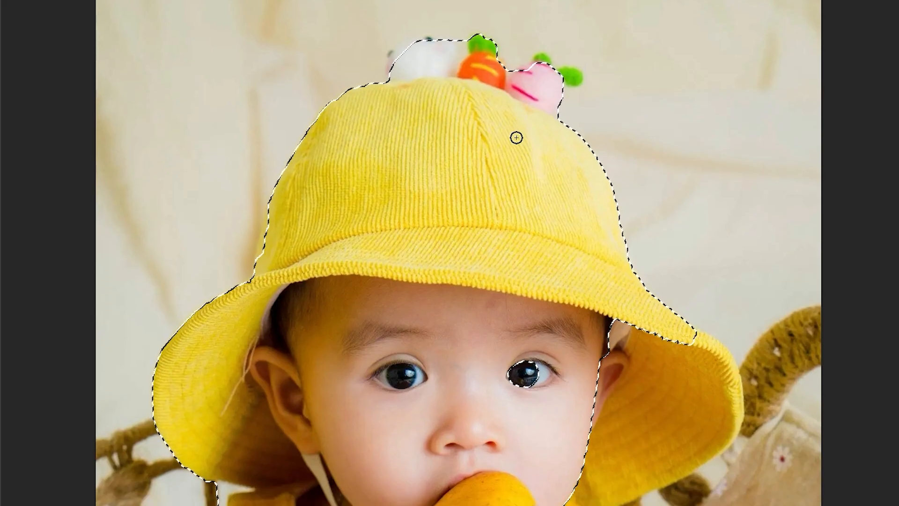
# Step: Extend the selection over the remaining parts of the baby's face and hat brim with the smaller brush
pyautogui.scroll(3, 243, 222)
pyautogui.scroll(3, 243, 221)
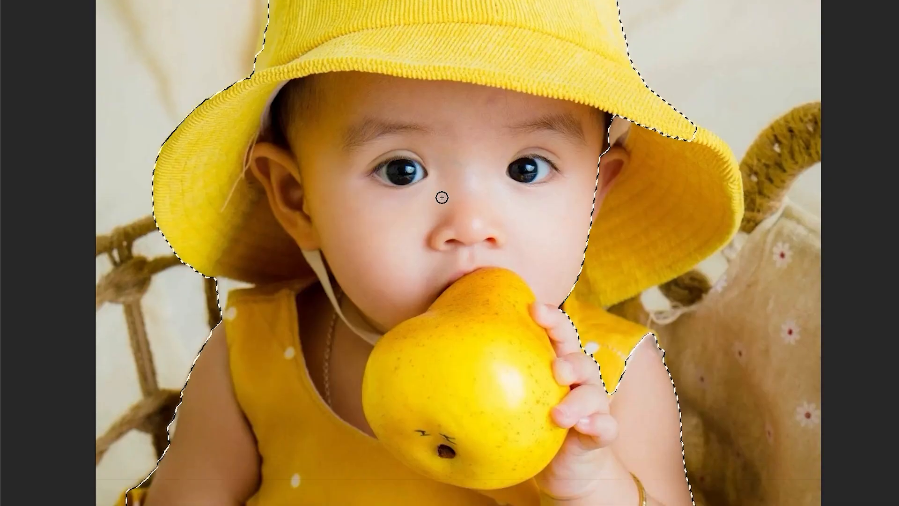
pyautogui.scroll(-1, 442, 195)
pyautogui.moveTo(568, 277); pyautogui.dragTo(567, 226)
pyautogui.scroll(8, 566, 227)
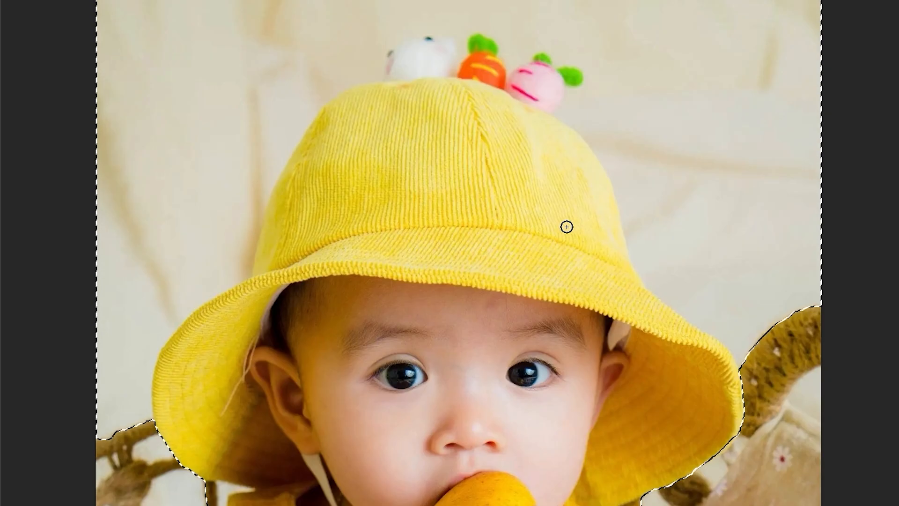
# Step: Subtract the background around the hat from the selection so that it follows the baby's outline
pyautogui.moveTo(159, 122)
pyautogui.mouseDown()
pyautogui.moveTo(264, 97)
pyautogui.moveTo(725, 69)
pyautogui.moveTo(754, 179)
pyautogui.mouseUp()
pyautogui.scroll(-2, 753, 179)
pyautogui.scroll(-12, 753, 180)
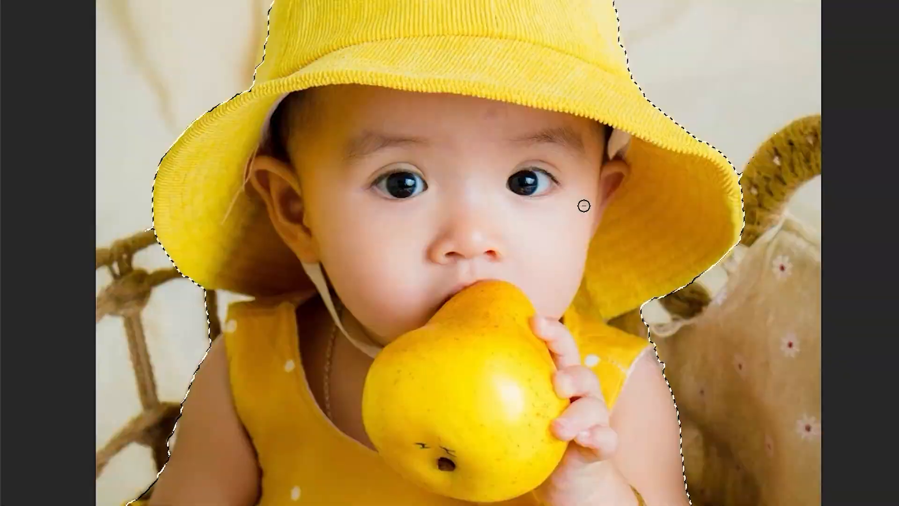
pyautogui.scroll(12, 459, 255)
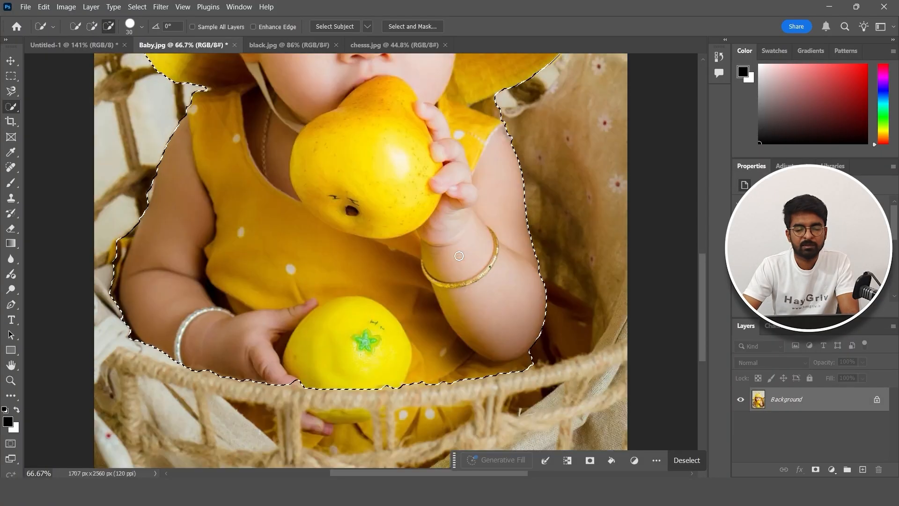
pyautogui.scroll(-3, 458, 256)
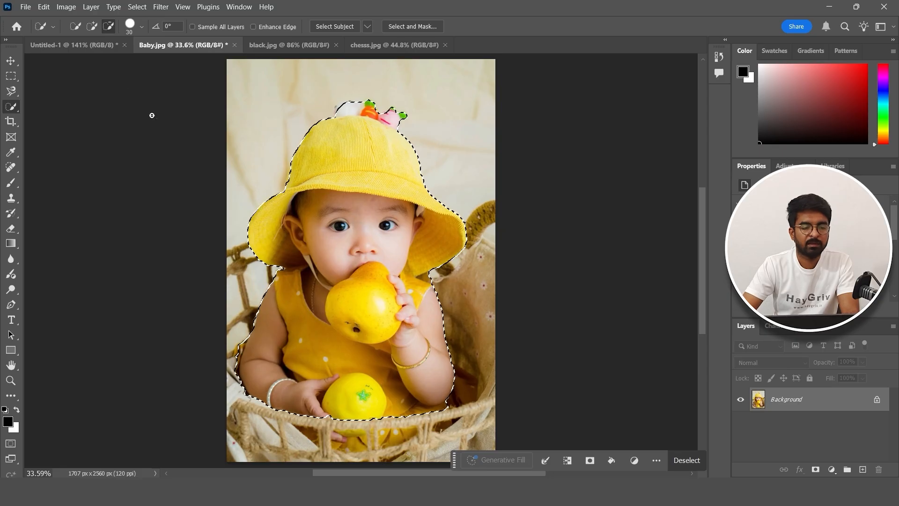
# Step: Bring the selected baby into the Untitled-1 document as a new layer and choose the Move tool
pyautogui.click(80, 45)
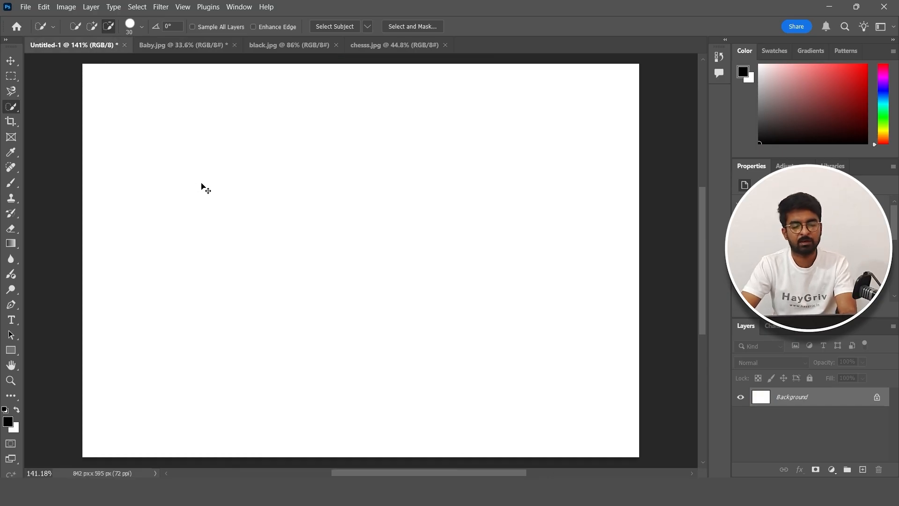
pyautogui.moveTo(205, 188); pyautogui.dragTo(240, 206)
pyautogui.click(10, 60)
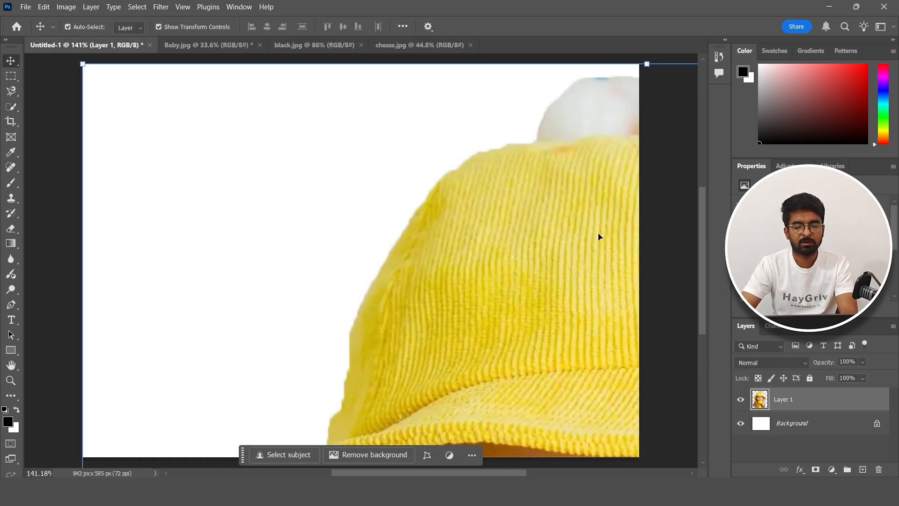
# Step: Scale the pasted baby cutout down to fit the canvas and place it in the canvas's left half
pyautogui.moveTo(648, 65); pyautogui.dragTo(564, 341)
pyautogui.moveTo(586, 398); pyautogui.dragTo(296, 142)
pyautogui.moveTo(354, 82); pyautogui.dragTo(354, 433)
pyautogui.moveTo(355, 454); pyautogui.dragTo(375, 136)
pyautogui.moveTo(375, 118); pyautogui.dragTo(375, 332)
pyautogui.moveTo(359, 384); pyautogui.dragTo(359, 135)
pyautogui.moveTo(376, 84); pyautogui.dragTo(376, 241)
pyautogui.moveTo(372, 305); pyautogui.dragTo(276, 192)
pyautogui.press('Return')
# Step: In Baby.jpg, replace the selection with a part of the yellow hat, Enhance Edge off, and paste it into Untitled-1
pyautogui.click(209, 45)
pyautogui.hotkey('ctrl', 'd')
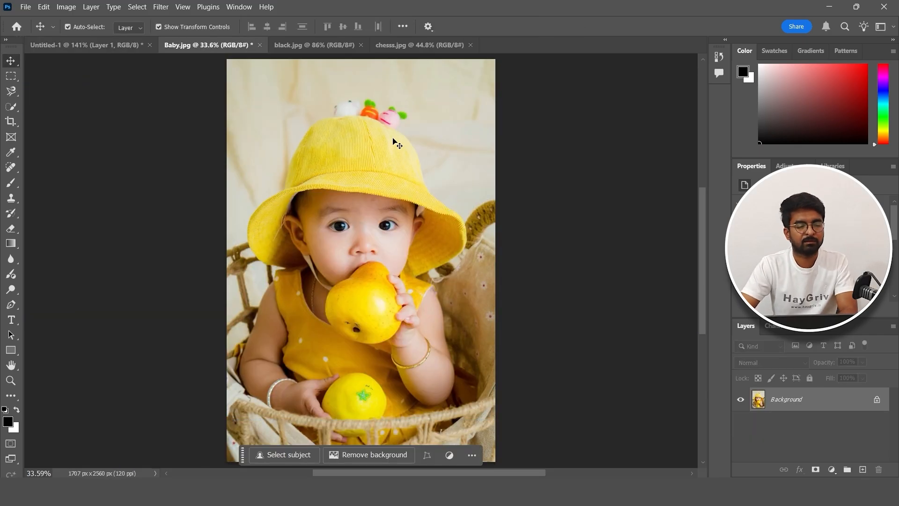
pyautogui.press('w')
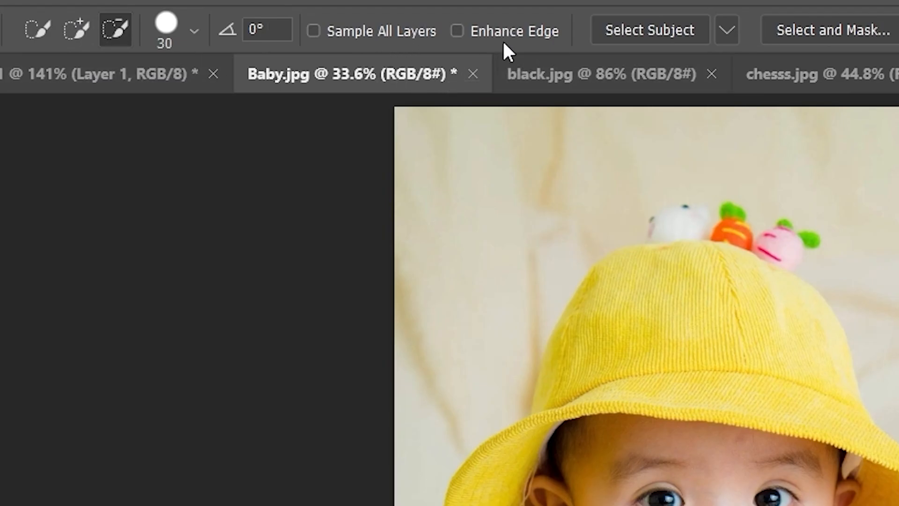
pyautogui.moveTo(649, 319)
pyautogui.mouseDown()
pyautogui.moveTo(695, 336)
pyautogui.moveTo(684, 273)
pyautogui.mouseUp()
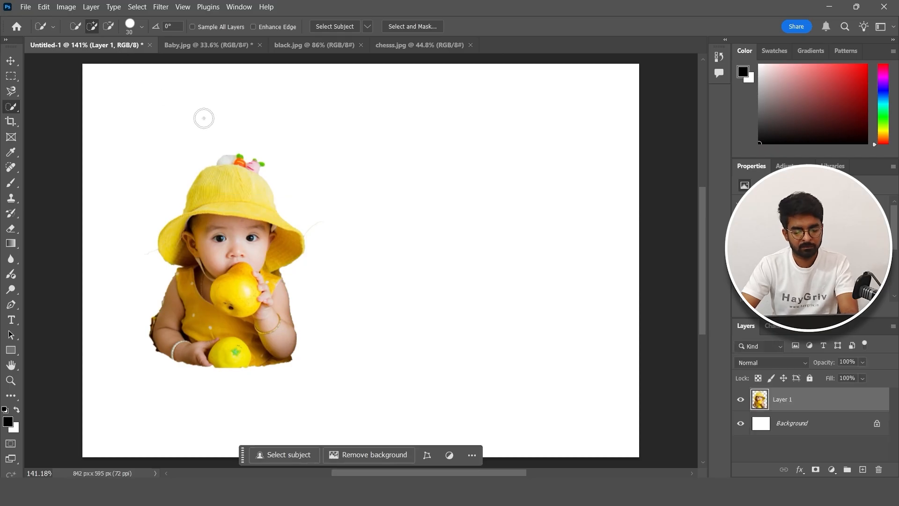
pyautogui.hotkey('ctrl', 'v')
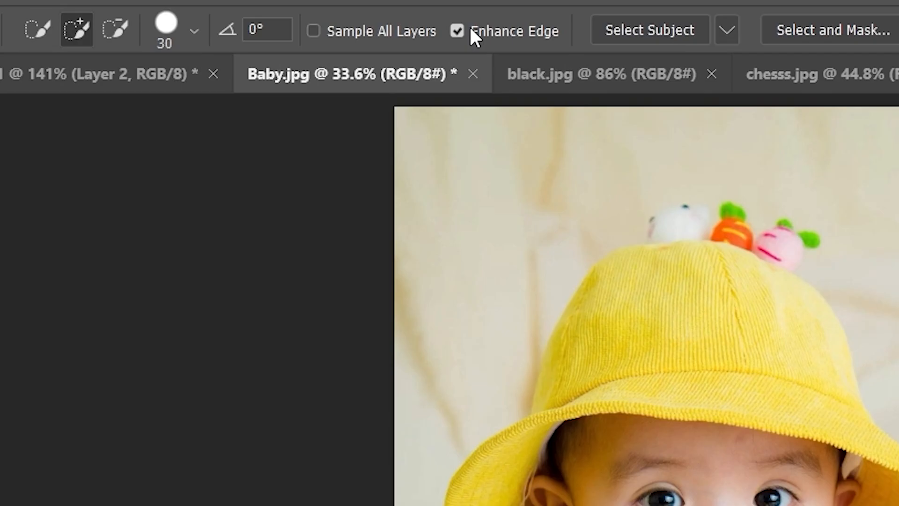
# Step: Select the front part of the hat in Baby.jpg with Enhance Edge on and paste it into Untitled-1
pyautogui.moveTo(632, 318); pyautogui.dragTo(655, 271)
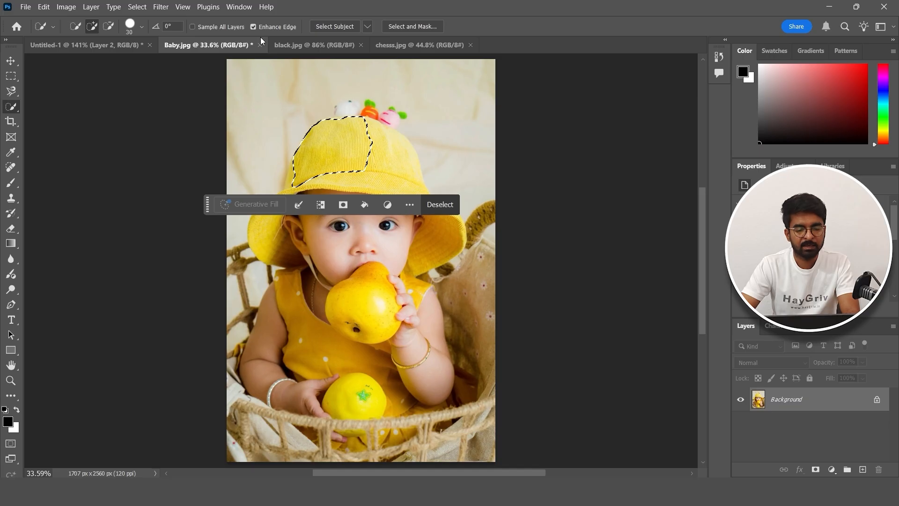
pyautogui.click(111, 45)
pyautogui.hotkey('ctrl', 'v')
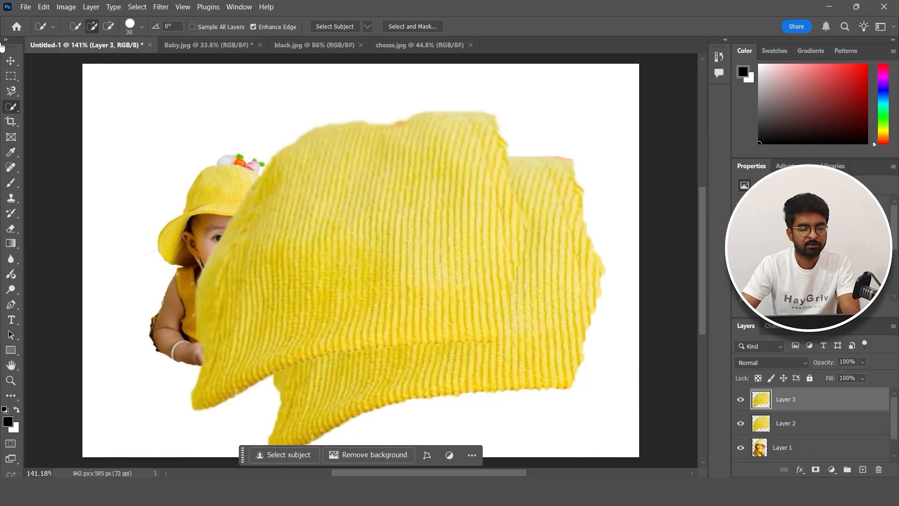
# Step: Separate the two pasted hat pieces with the Move tool so their edges can be compared
pyautogui.click(15, 61)
pyautogui.moveTo(418, 206); pyautogui.dragTo(517, 309)
pyautogui.moveTo(478, 197); pyautogui.dragTo(320, 247)
pyautogui.moveTo(448, 264); pyautogui.dragTo(508, 146)
pyautogui.moveTo(287, 253); pyautogui.dragTo(356, 203)
pyautogui.moveTo(545, 150); pyautogui.dragTo(540, 141)
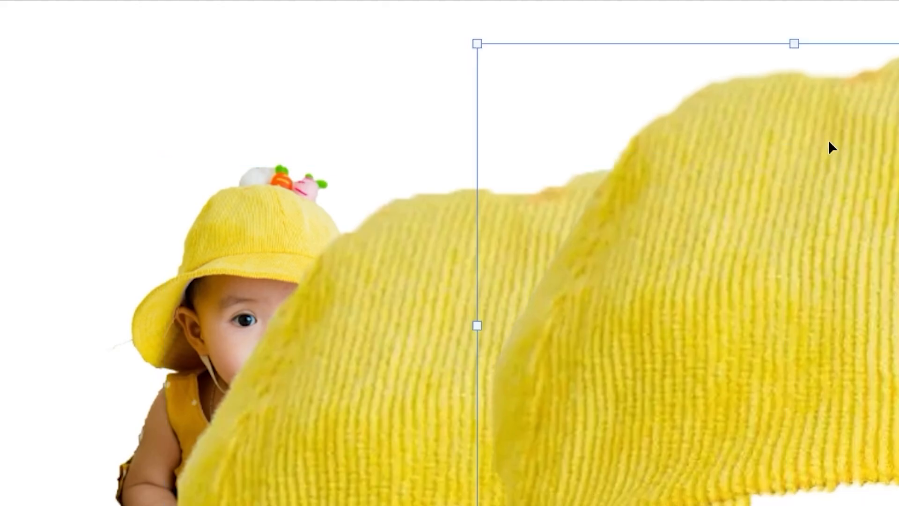
pyautogui.moveTo(803, 133)
pyautogui.mouseDown()
pyautogui.moveTo(813, 165)
pyautogui.moveTo(823, 120)
pyautogui.moveTo(806, 123)
pyautogui.moveTo(806, 137)
pyautogui.mouseUp()
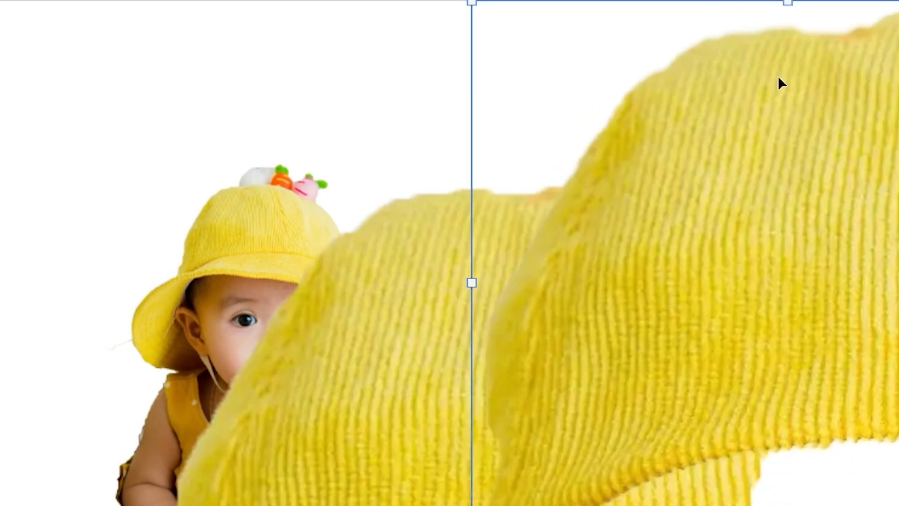
pyautogui.moveTo(353, 283)
pyautogui.mouseDown()
pyautogui.moveTo(361, 338)
pyautogui.moveTo(348, 285)
pyautogui.mouseUp()
# Step: Move the baby cutout to the canvas's lower-left corner and shift both hat pieces for a closer edge comparison
pyautogui.moveTo(188, 201); pyautogui.dragTo(155, 346)
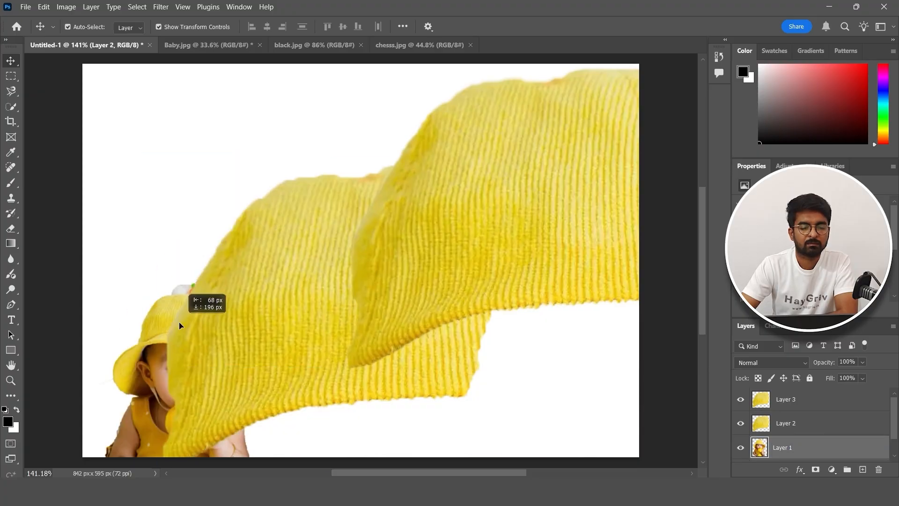
pyautogui.moveTo(290, 230); pyautogui.dragTo(202, 210)
pyautogui.moveTo(542, 125); pyautogui.dragTo(488, 129)
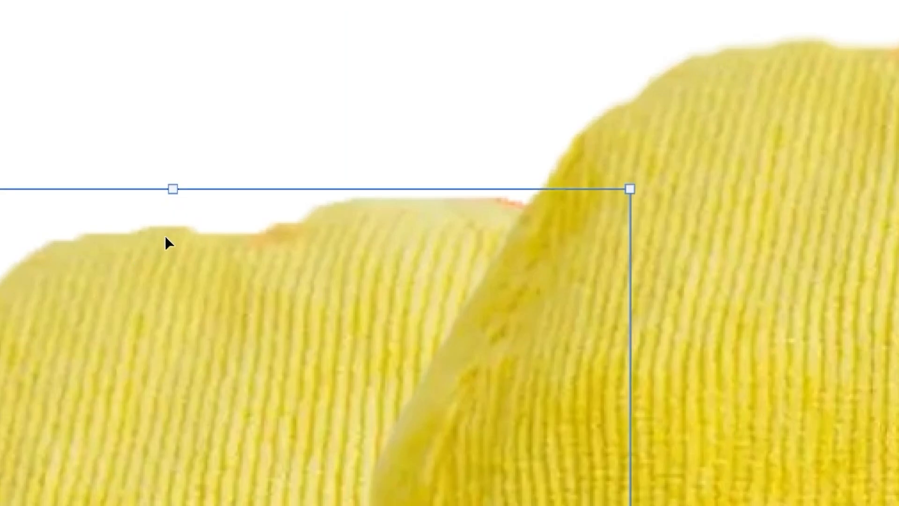
pyautogui.moveTo(849, 131); pyautogui.dragTo(818, 121)
pyautogui.moveTo(777, 60); pyautogui.dragTo(765, 77)
pyautogui.moveTo(129, 303)
pyautogui.mouseDown()
pyautogui.moveTo(133, 324)
pyautogui.moveTo(138, 293)
pyautogui.mouseUp()
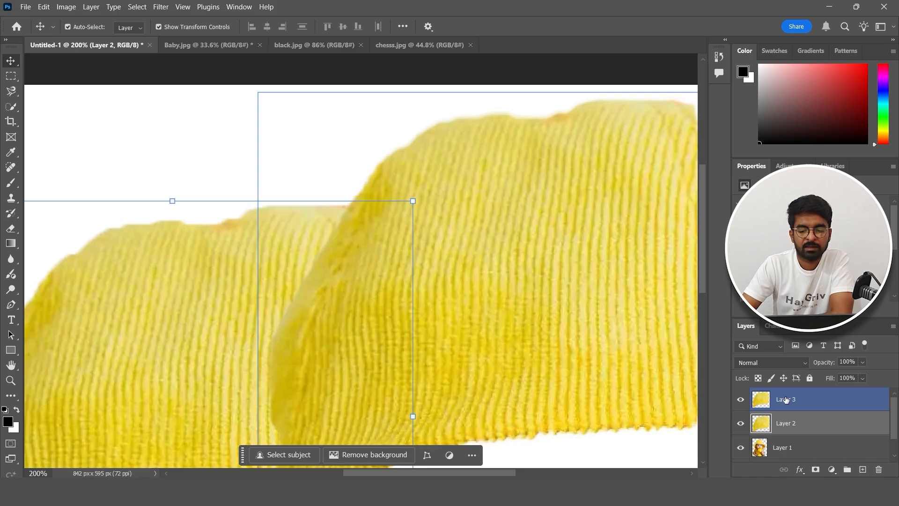
# Step: Delete the two hat-piece layers and the baby layer from Untitled-1
pyautogui.click(786, 400)
pyautogui.press('Delete')
pyautogui.press('Delete')
# Step: Switch to Baby.jpg, clear the hat selection and choose the Quick Selection Tool
pyautogui.hotkey('ctrl', 'Tab')
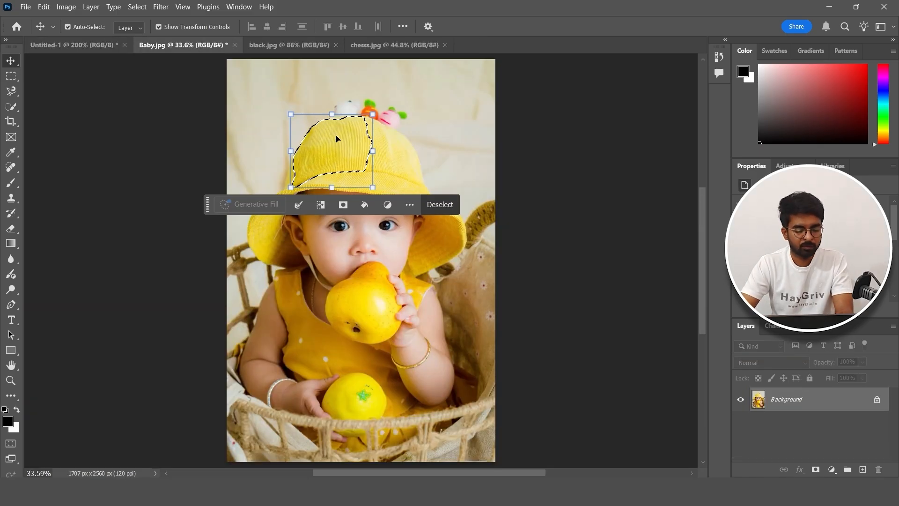
pyautogui.hotkey('ctrl', 'd')
pyautogui.press('w')
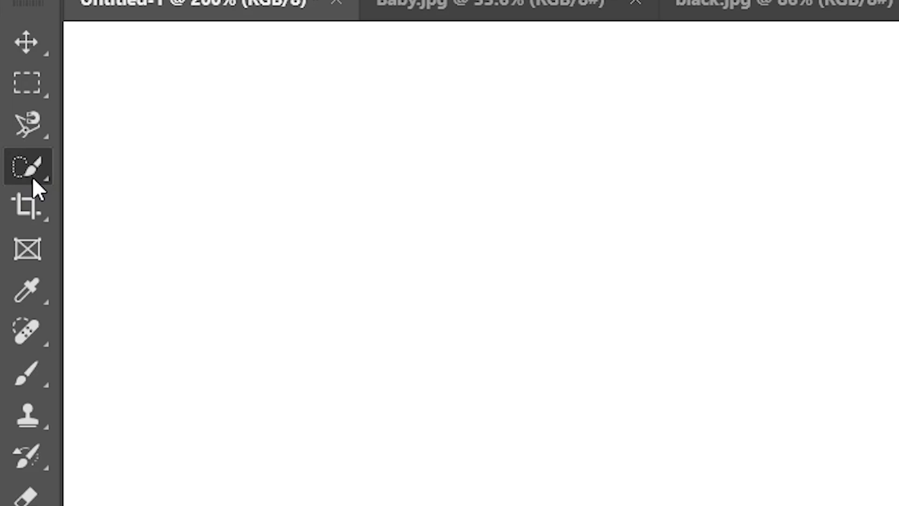
# Step: Choose the Magic Wand Tool from the Quick Selection tool group in Untitled-1
pyautogui.rightClick(28, 168)
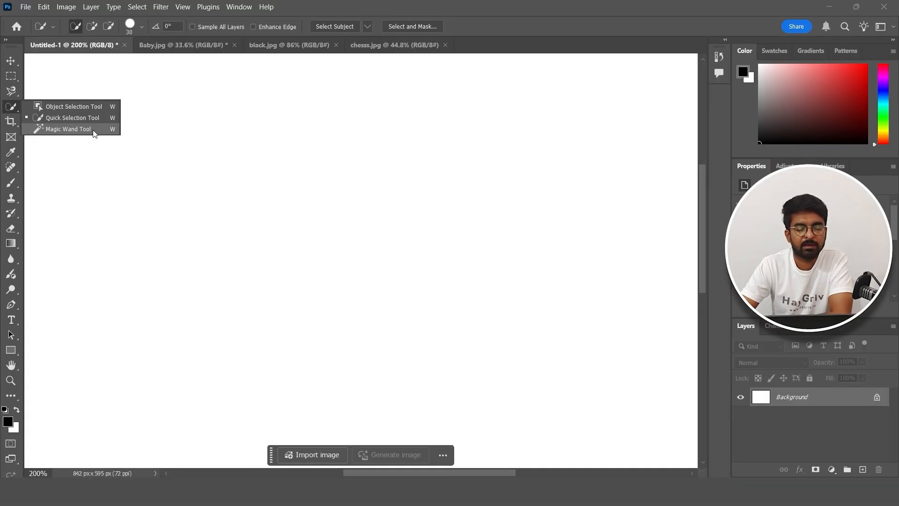
pyautogui.click(85, 130)
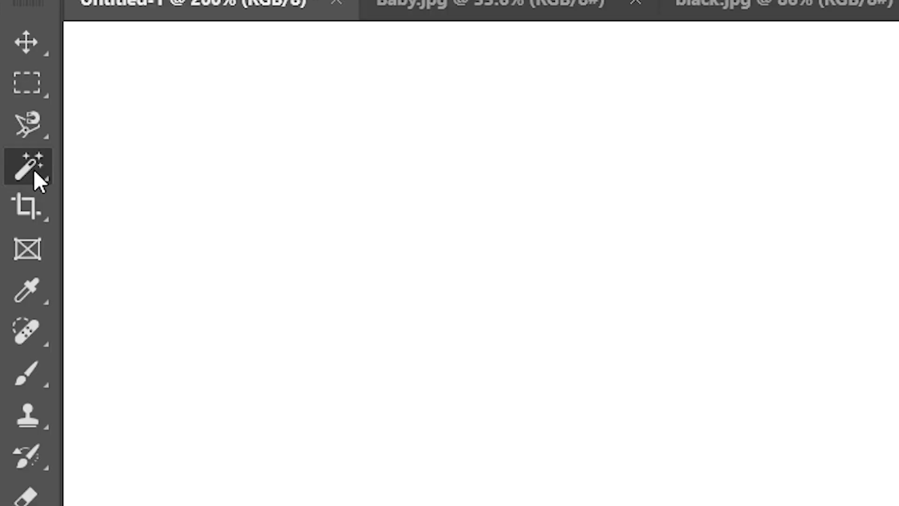
pyautogui.rightClick(11, 109)
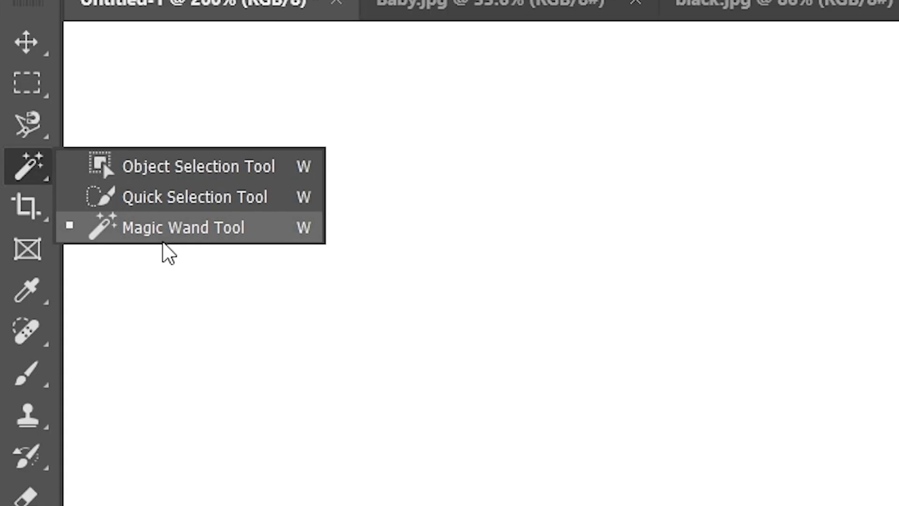
pyautogui.click(62, 133)
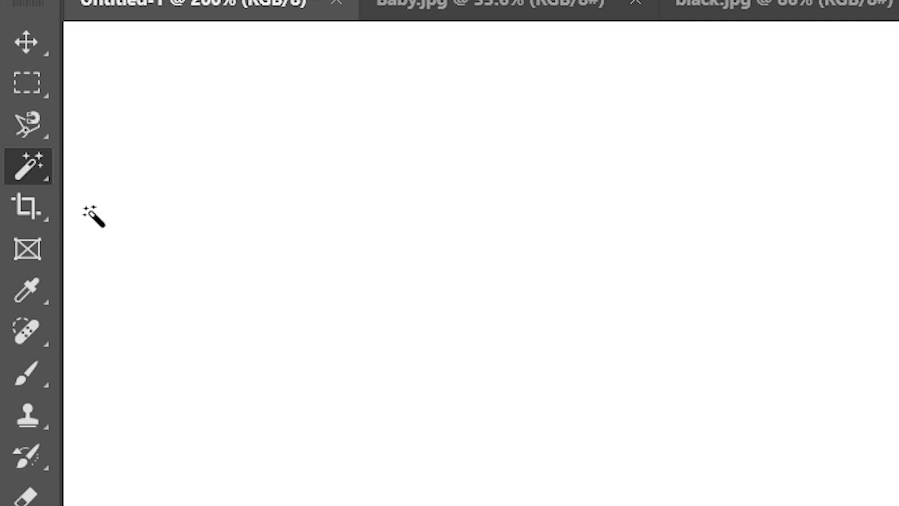
pyautogui.rightClick(36, 178)
pyautogui.click(137, 227)
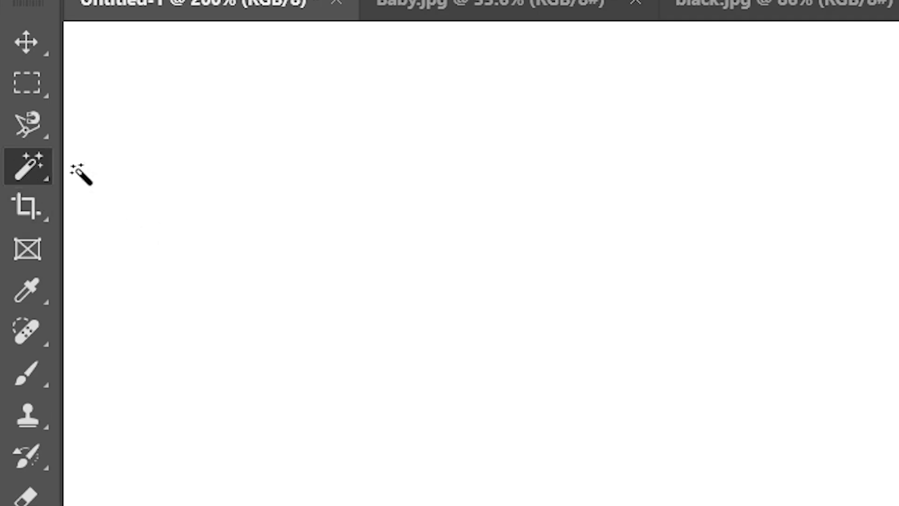
pyautogui.rightClick(34, 167)
pyautogui.click(156, 229)
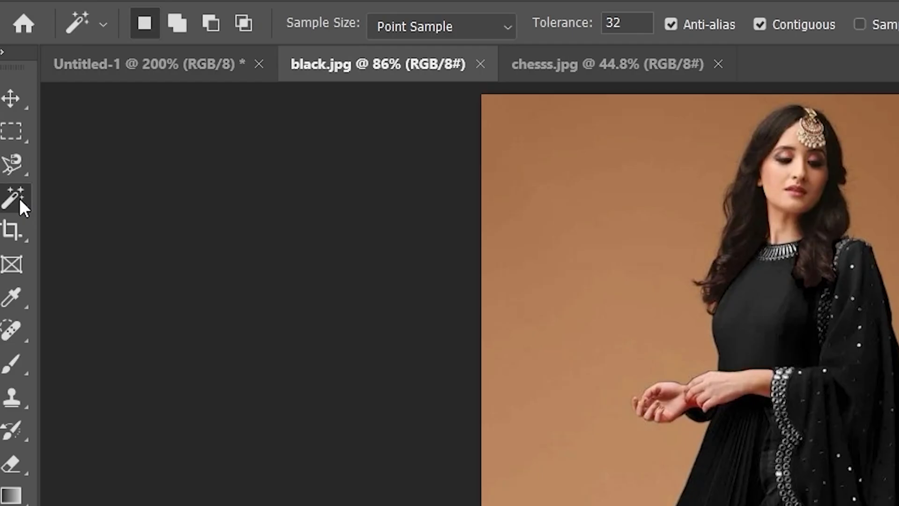
# Step: In black.jpg, select the brown background with the Magic Wand Tool at tolerance 32 and clear the selection
pyautogui.rightClick(11, 106)
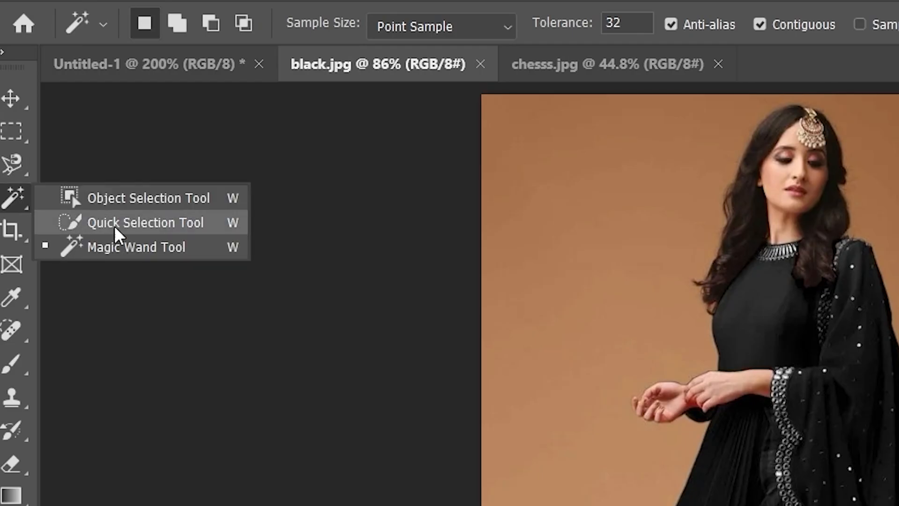
pyautogui.click(65, 129)
pyautogui.rightClick(19, 197)
pyautogui.click(115, 244)
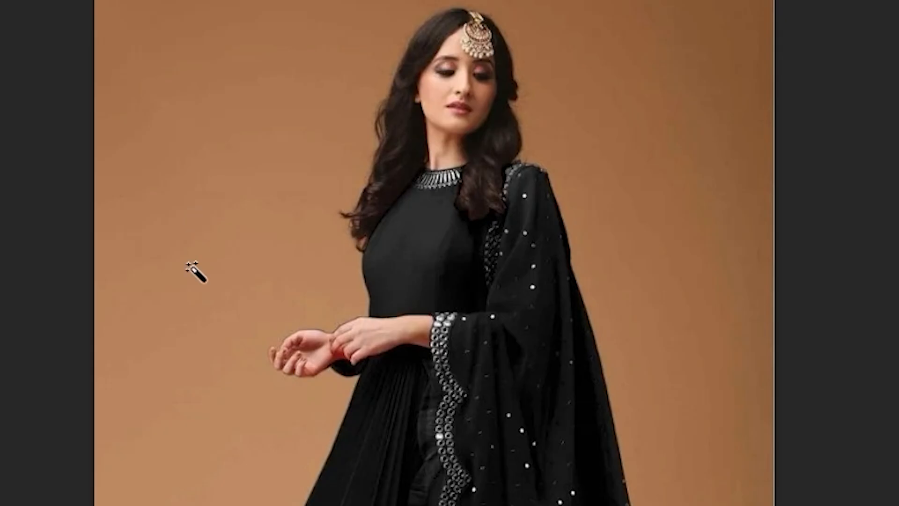
pyautogui.click(187, 359)
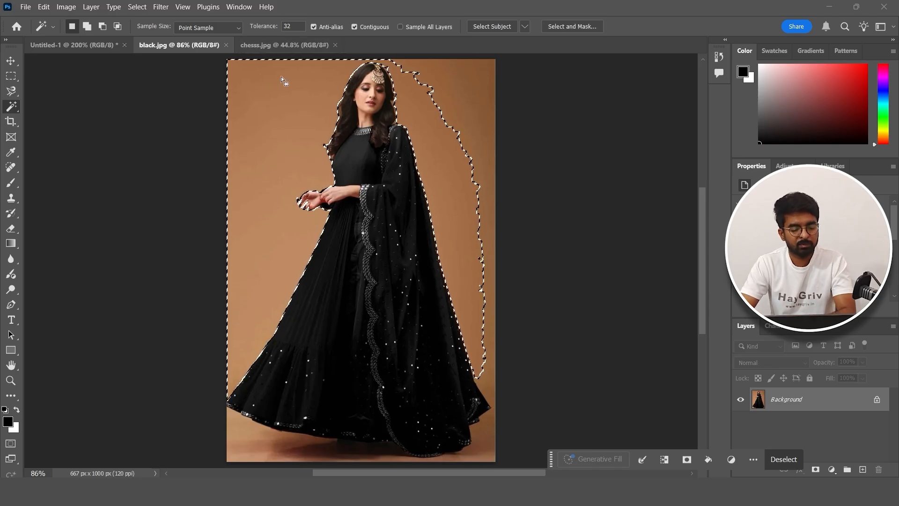
pyautogui.hotkey('ctrl', 'd')
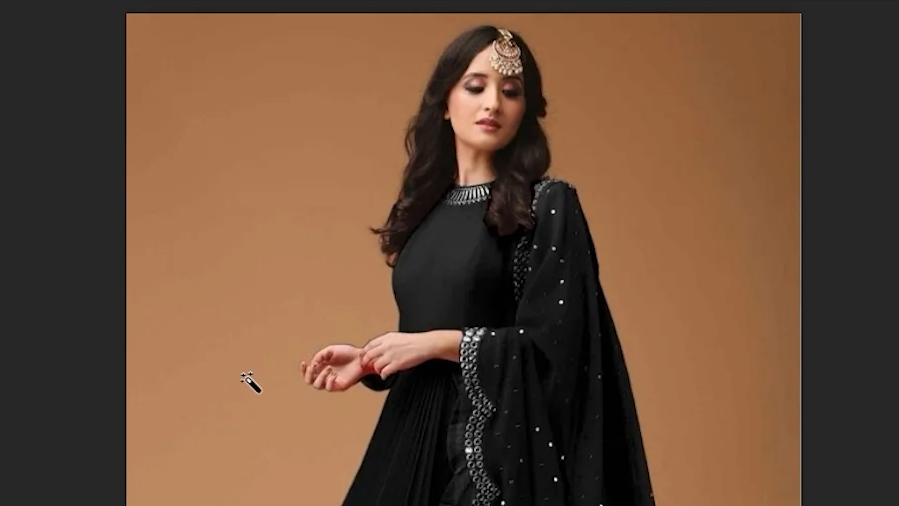
# Step: Select the brown background with the Magic Wand tolerance set to 45 and clear the selection
pyautogui.click(249, 378)
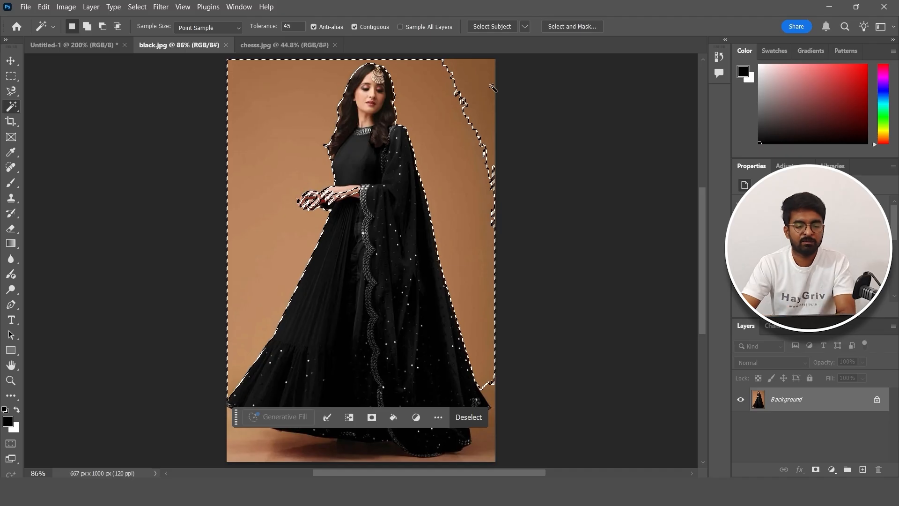
pyautogui.hotkey('ctrl', 'd')
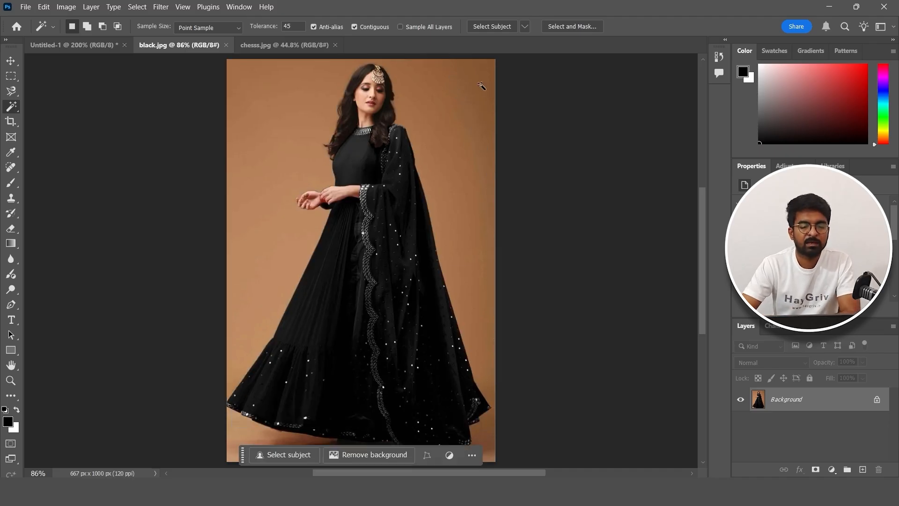
# Step: Set the Magic Wand tolerance to 55 and select the brown background
pyautogui.click(285, 26)
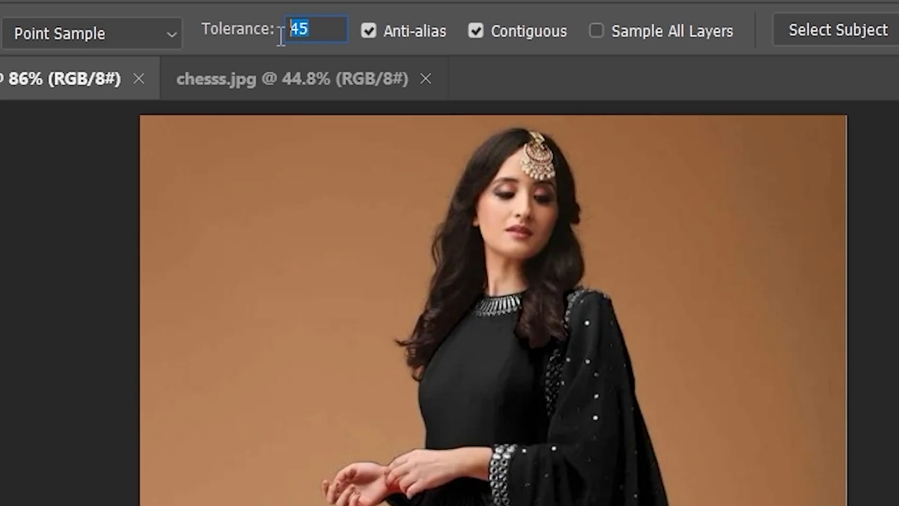
pyautogui.write('55')
pyautogui.press('Return')
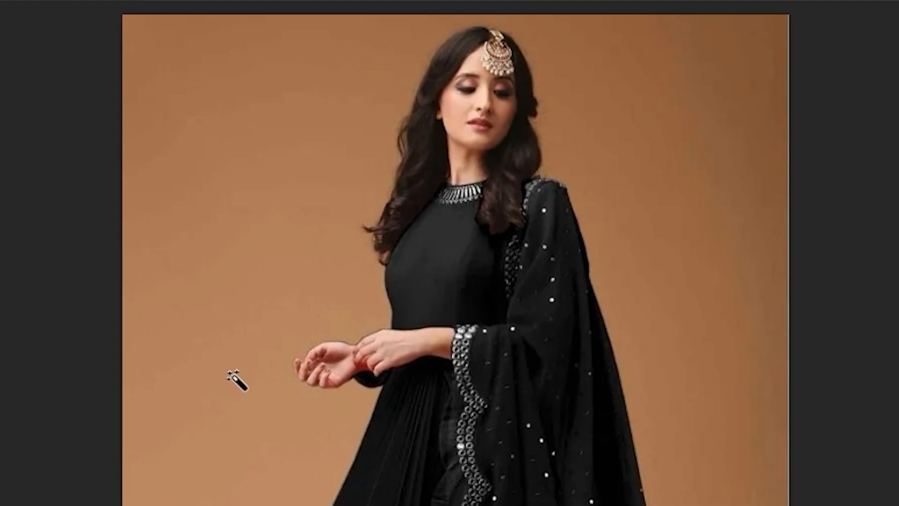
pyautogui.click(230, 374)
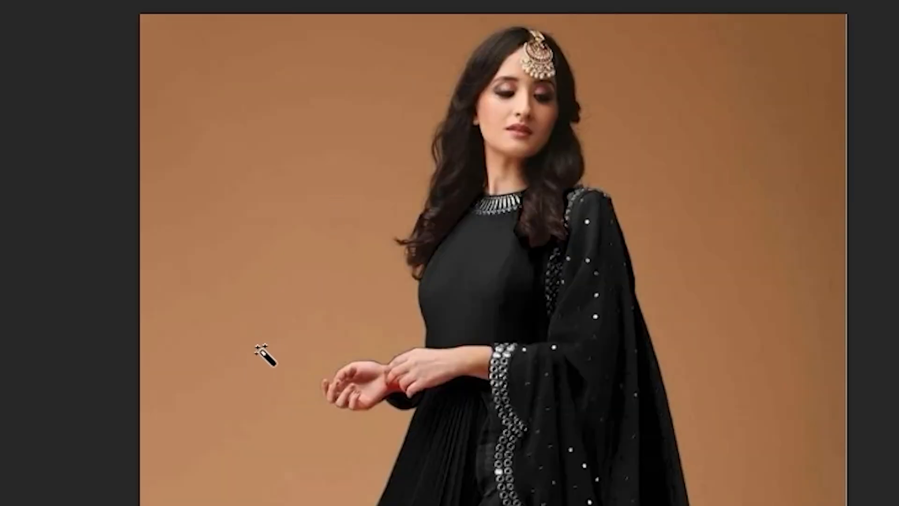
pyautogui.click(263, 451)
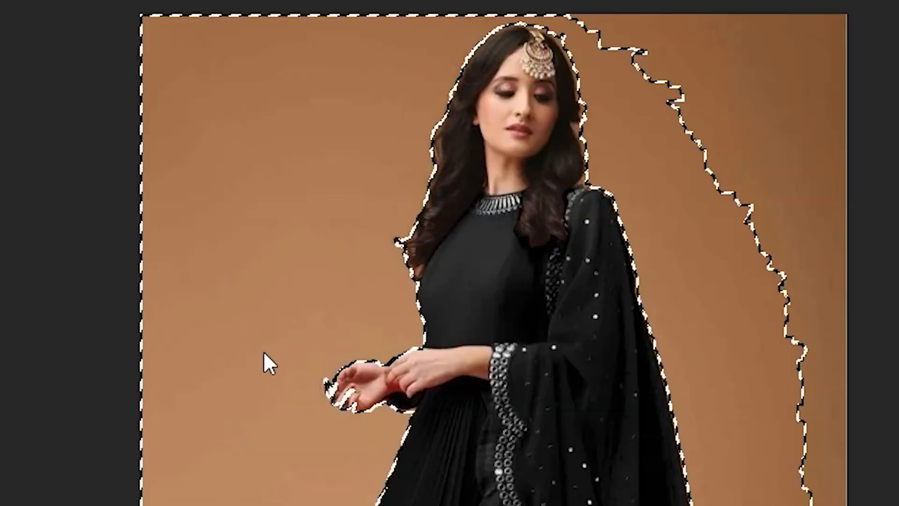
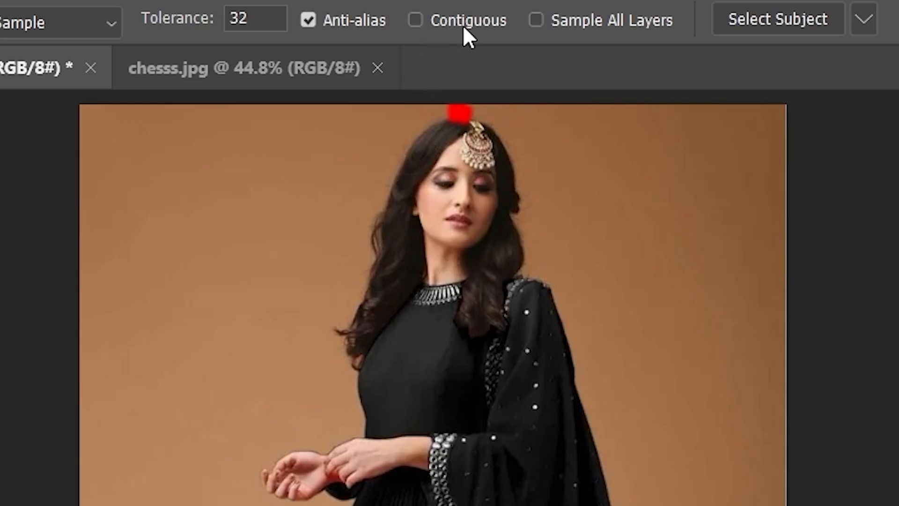
# Step: Select all matching brown tones in black.jpg with Contiguous off and tolerance 32, and clear the selection
pyautogui.click(212, 496)
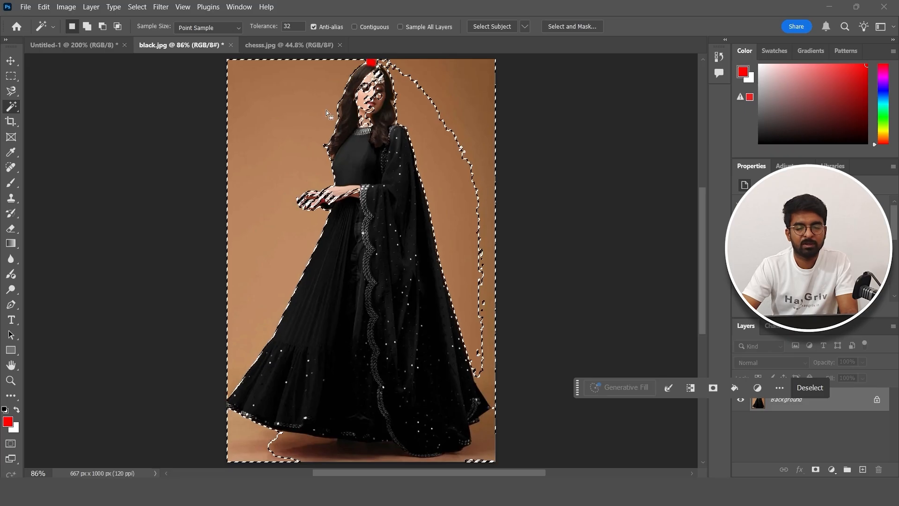
pyautogui.hotkey('ctrl', 'd')
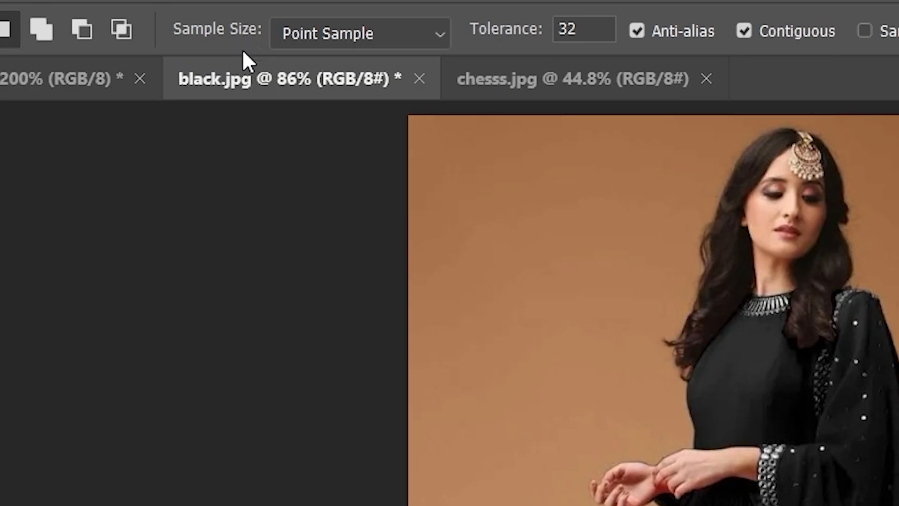
# Step: Choose Point Sample as the Magic Wand sample size and examine the brown background's pixel grid up close
pyautogui.click(364, 37)
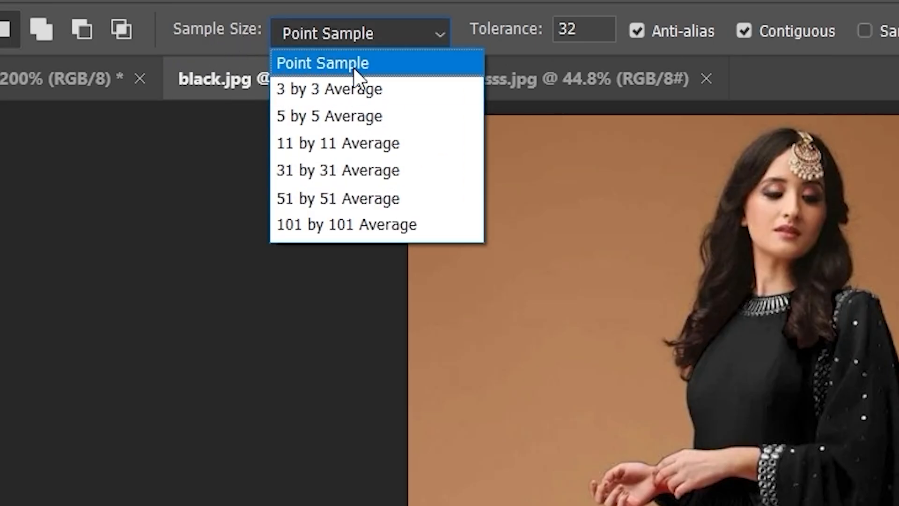
pyautogui.click(354, 65)
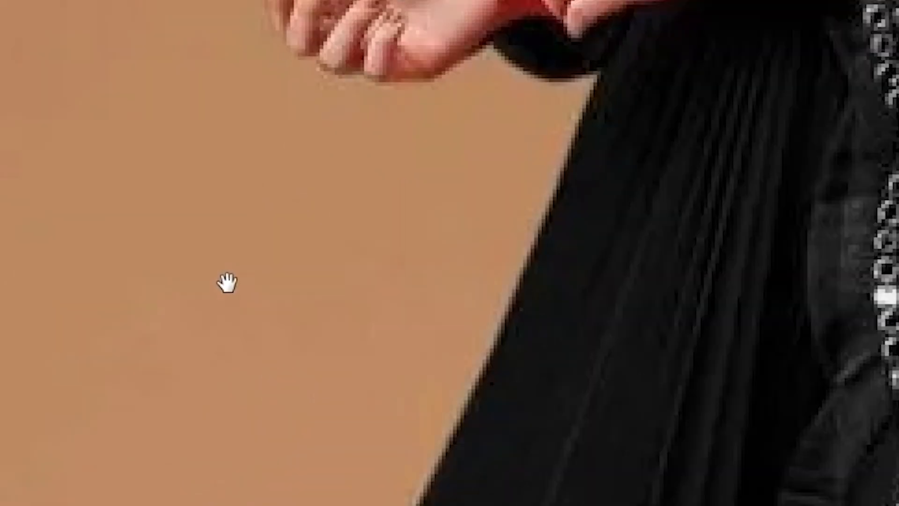
pyautogui.moveTo(226, 282); pyautogui.dragTo(463, 277)
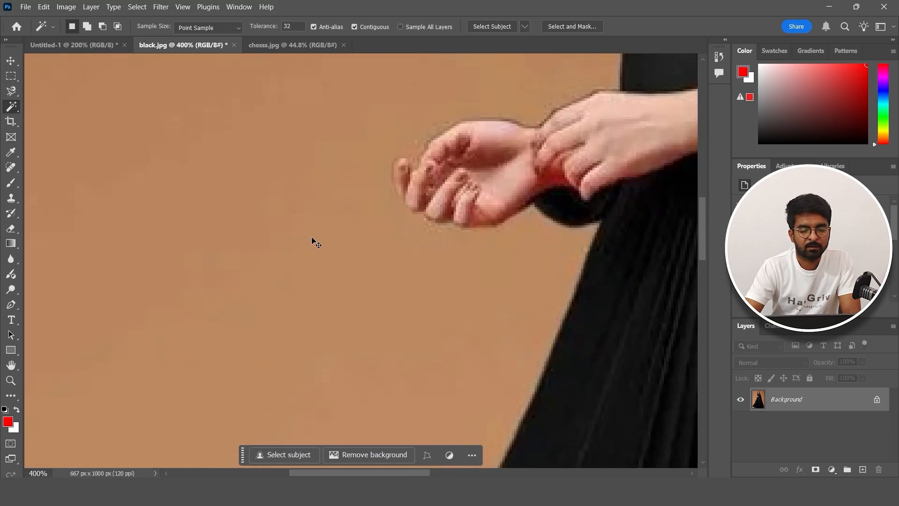
pyautogui.scroll(10, 363, 237)
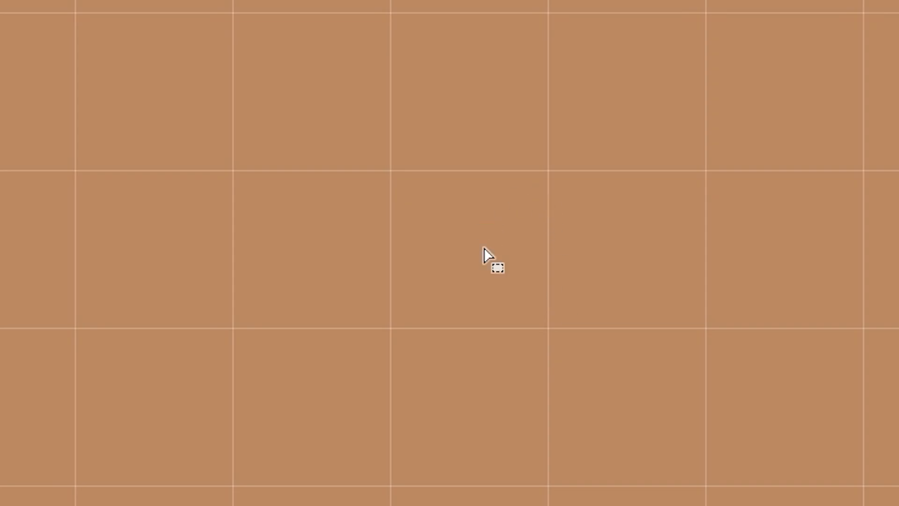
pyautogui.hotkey('ctrl', '0')
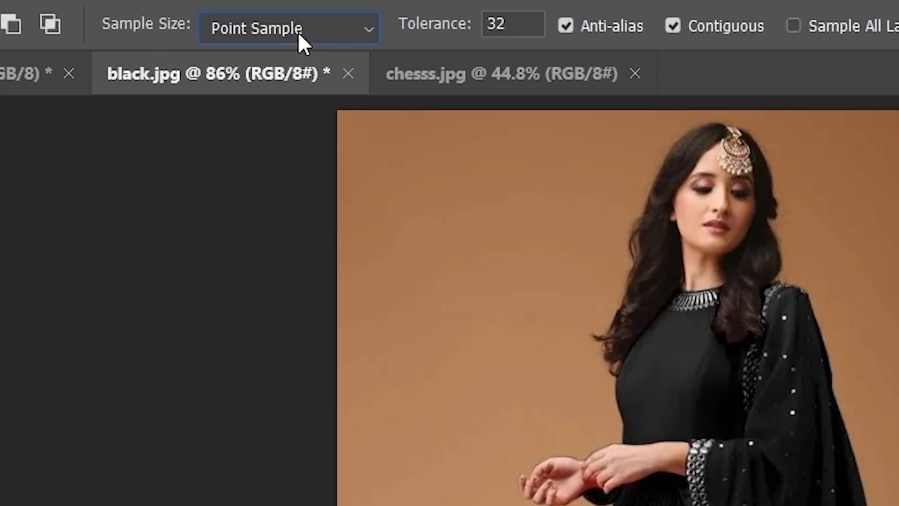
# Step: Try the 3 by 3 Average and 5 by 5 Average sample sizes while examining the background's magnified pixels
pyautogui.click(298, 32)
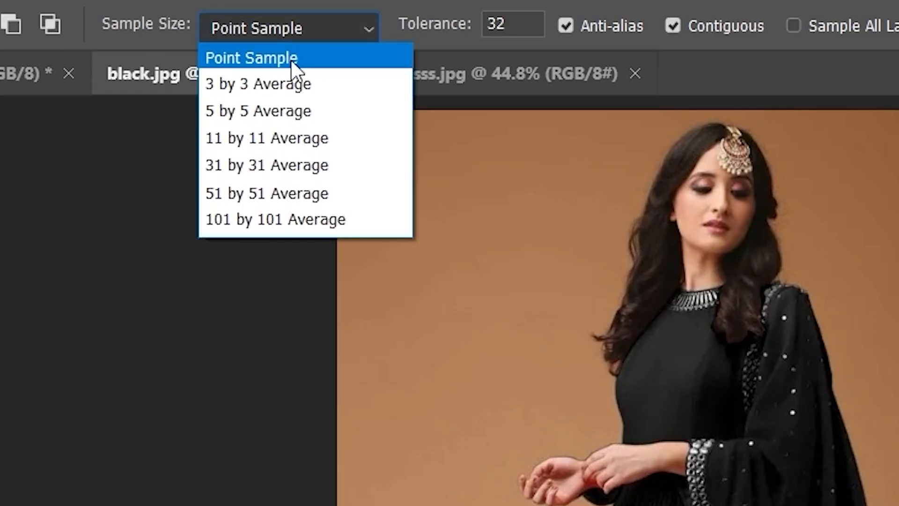
pyautogui.click(243, 92)
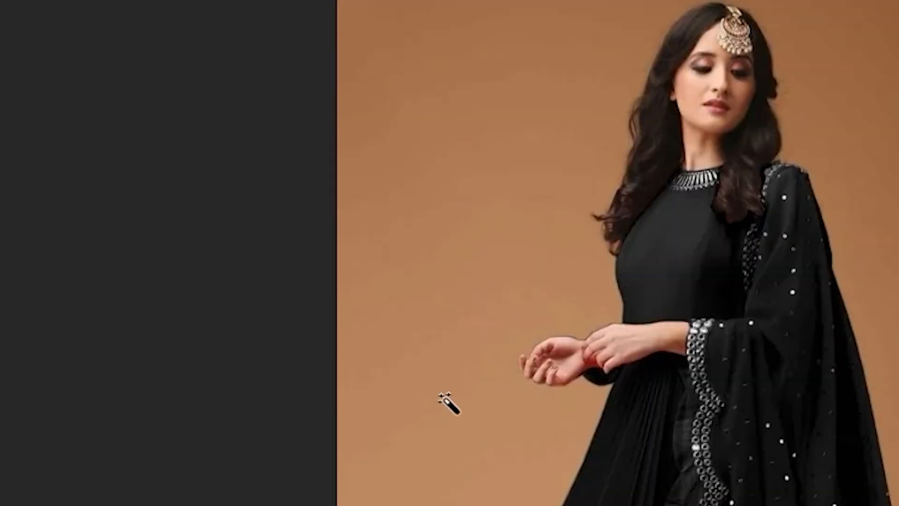
pyautogui.hotkey('ctrl', '+')
pyautogui.hotkey('ctrl', '+')
pyautogui.hotkey('ctrl', '+')
pyautogui.hotkey('ctrl', '+')
pyautogui.hotkey('ctrl', '+')
pyautogui.hotkey('ctrl', '+')
pyautogui.hotkey('ctrl', '+')
pyautogui.hotkey('ctrl', '+')
pyautogui.hotkey('ctrl', '+')
pyautogui.hotkey('ctrl', '+')
pyautogui.hotkey('ctrl', '+')
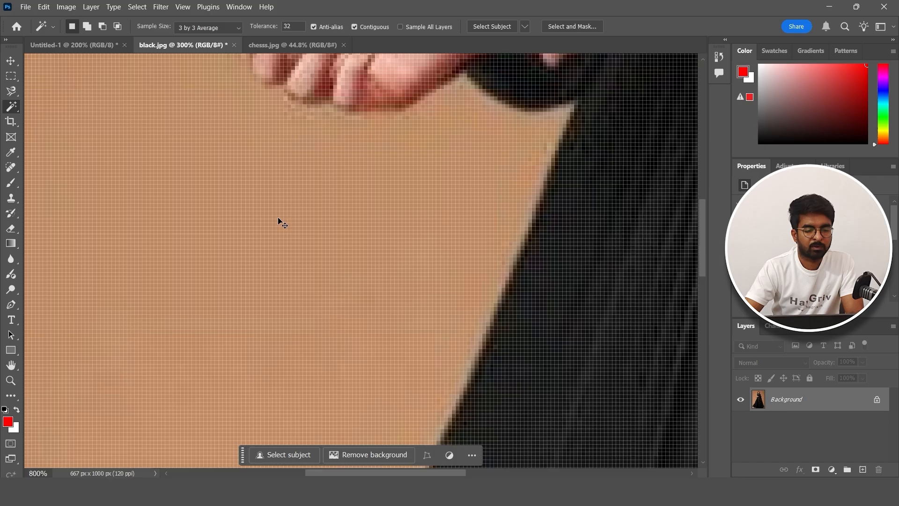
pyautogui.hotkey('ctrl', '+')
pyautogui.hotkey('ctrl', '+')
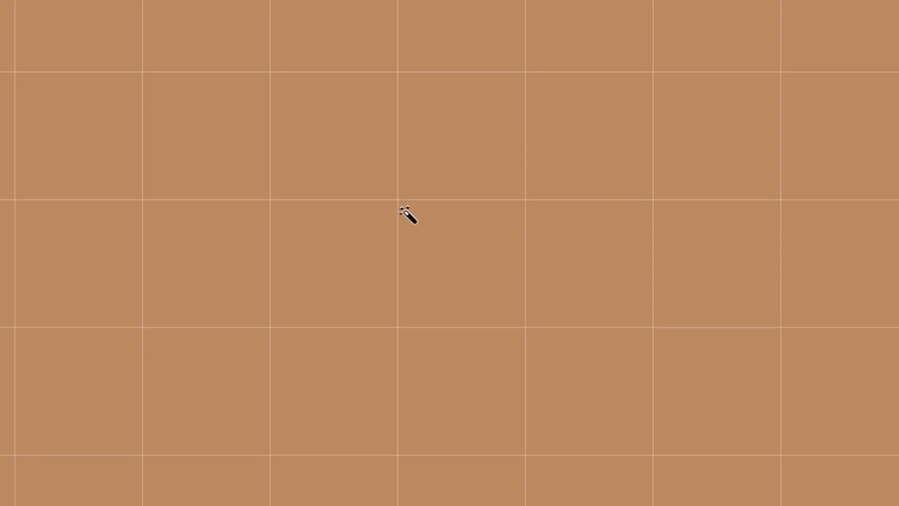
pyautogui.click(300, 33)
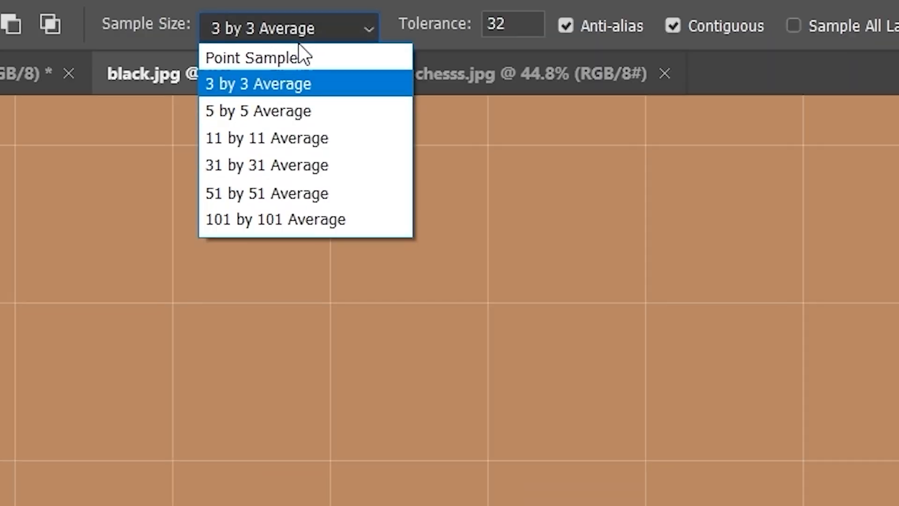
pyautogui.click(269, 108)
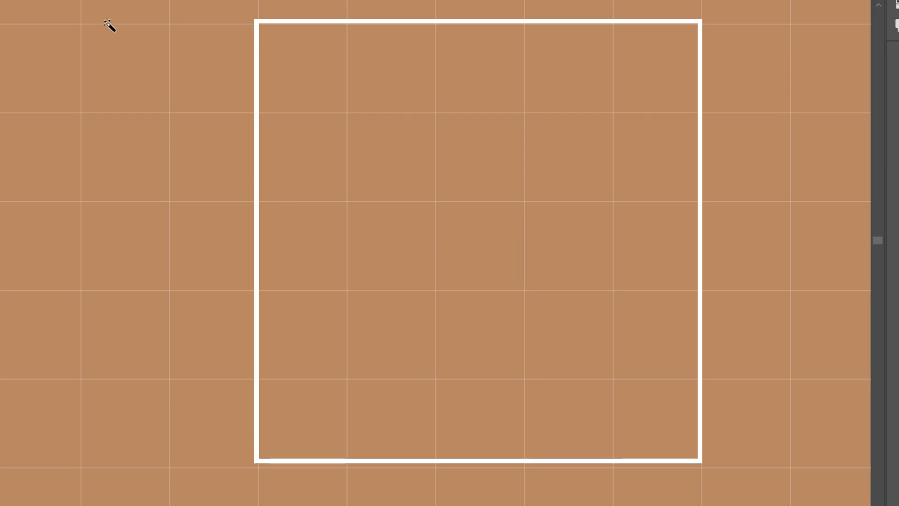
# Step: Set the sample size to 101 by 101 Average and select the brown background with the Magic Wand
pyautogui.click(288, 28)
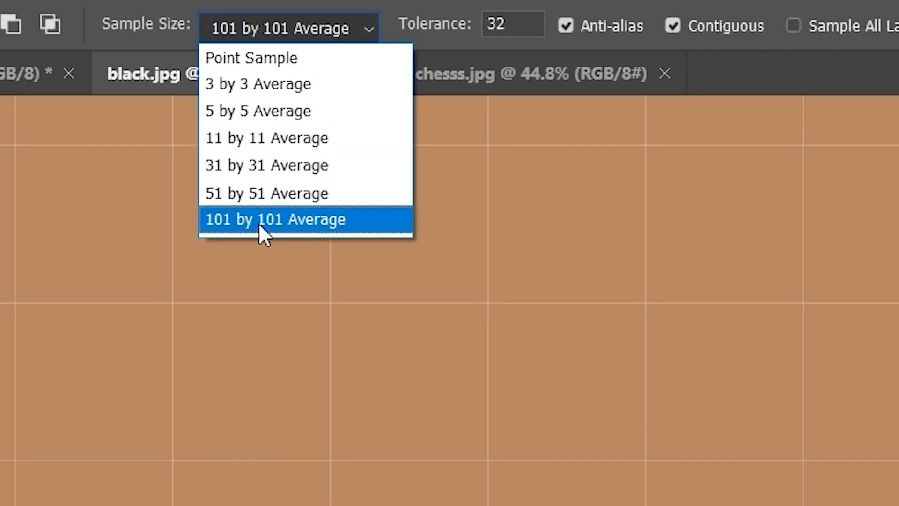
pyautogui.click(293, 220)
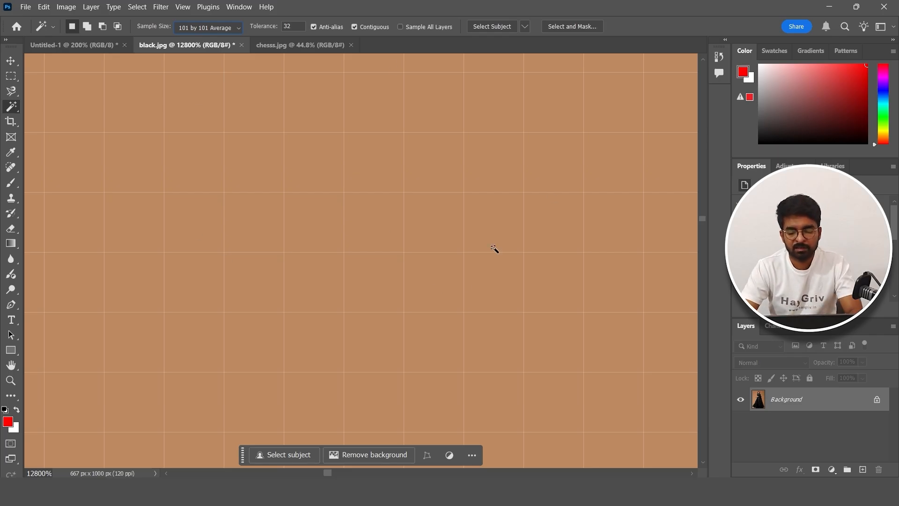
pyautogui.hotkey('ctrl', '0')
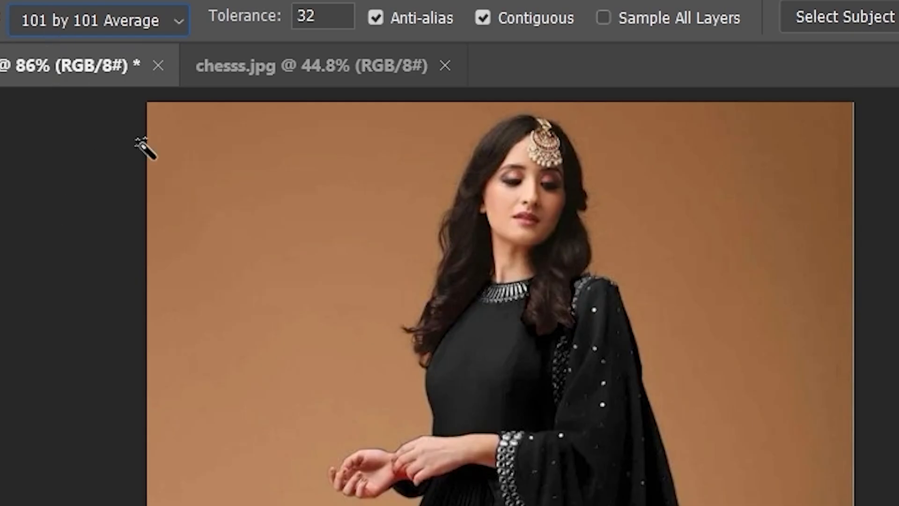
pyautogui.click(279, 478)
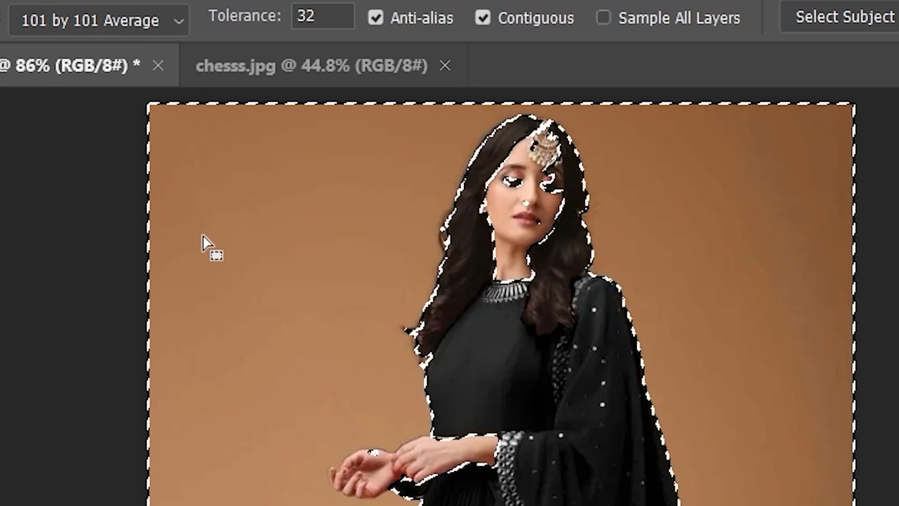
# Step: Switch to chesss.jpg and select the white corner square at the start of the first row with Contiguous on
pyautogui.click(319, 65)
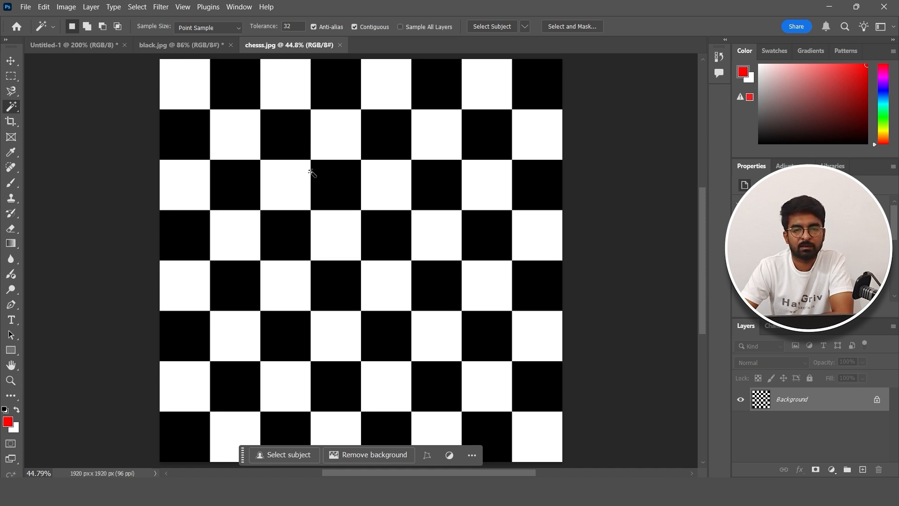
pyautogui.click(355, 27)
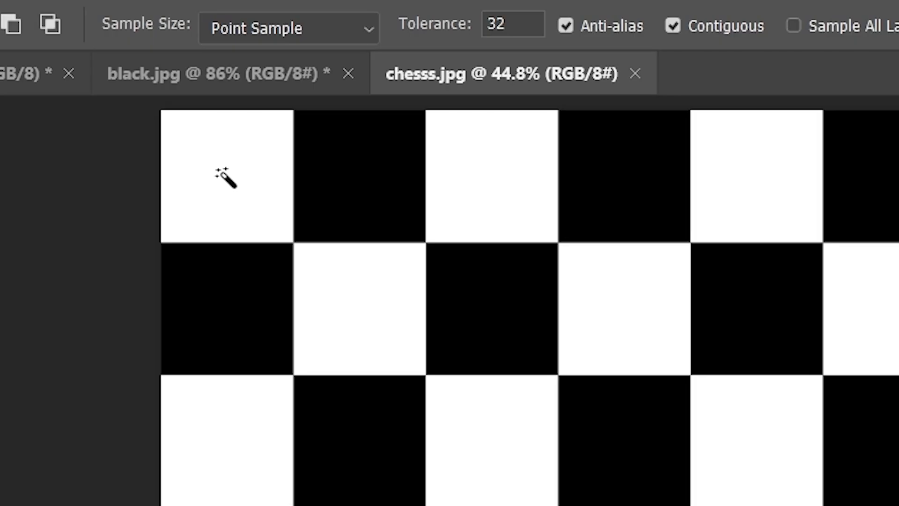
pyautogui.click(221, 171)
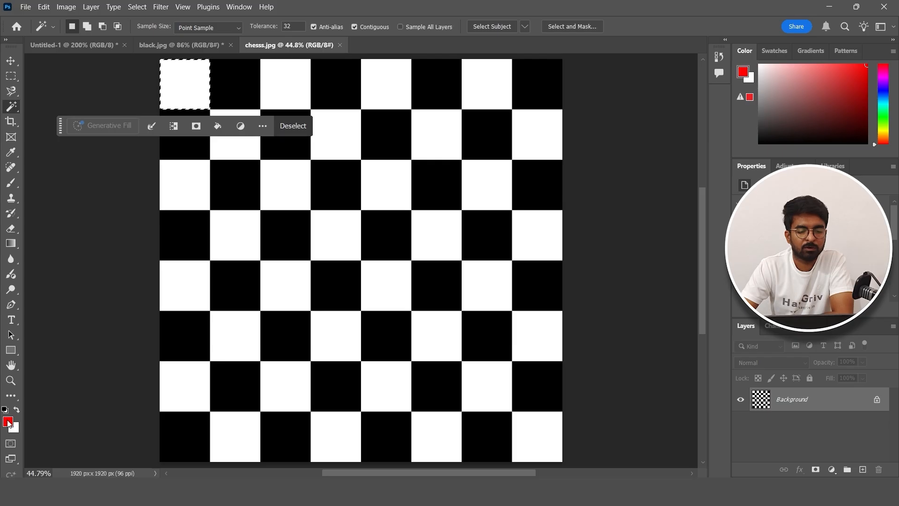
# Step: Fill the selected corner square with a new green foreground color, 05c600, and clear the selection
pyautogui.click(7, 422)
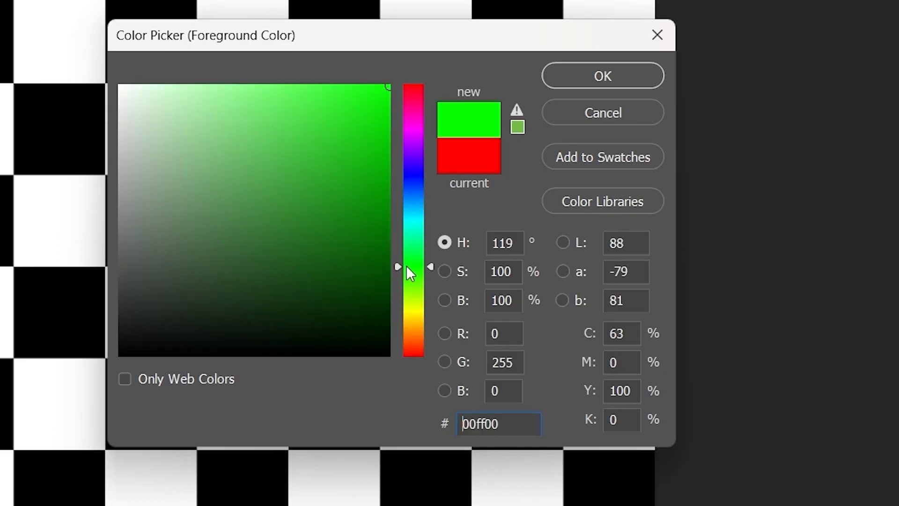
pyautogui.moveTo(406, 266); pyautogui.dragTo(407, 267)
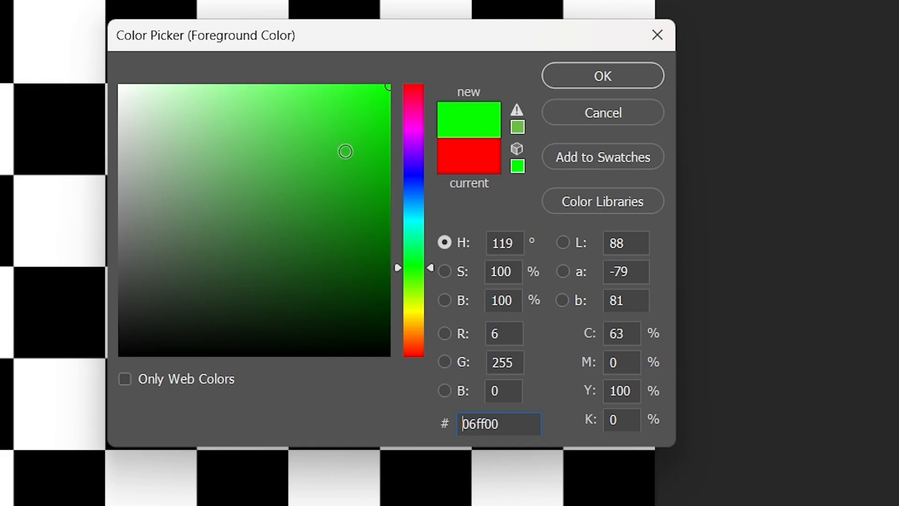
pyautogui.moveTo(356, 144); pyautogui.dragTo(398, 146)
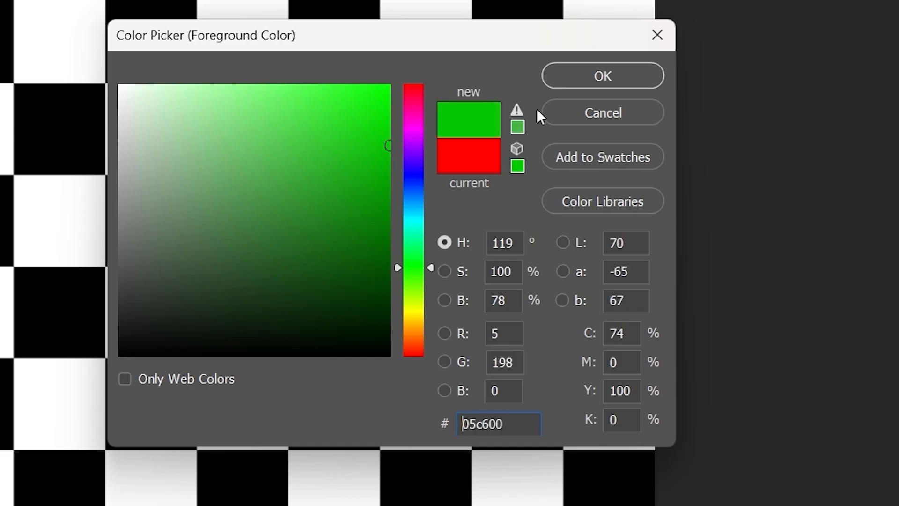
pyautogui.click(589, 76)
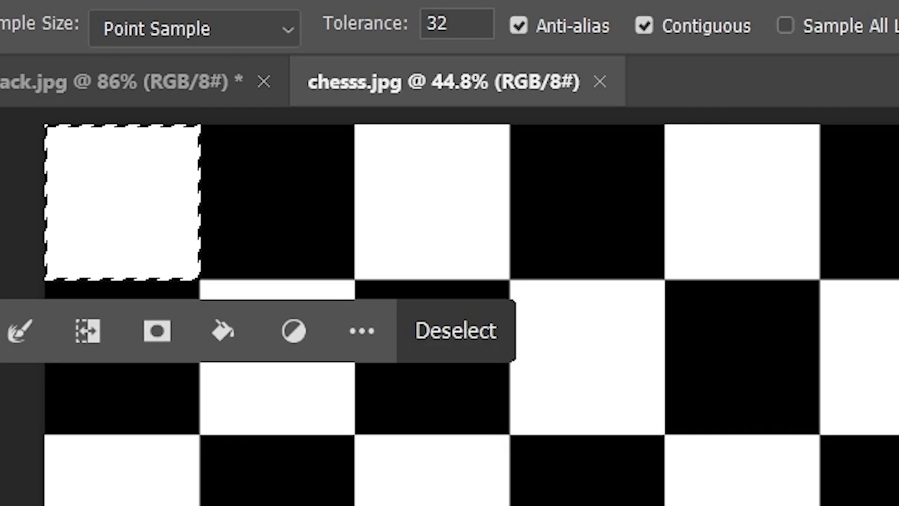
pyautogui.hotkey('alt', 'BackSpace')
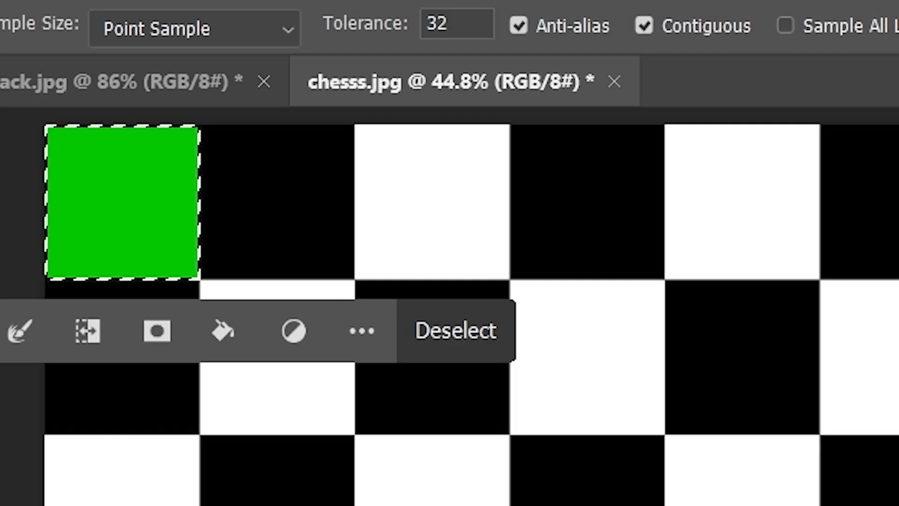
pyautogui.hotkey('ctrl', 'd')
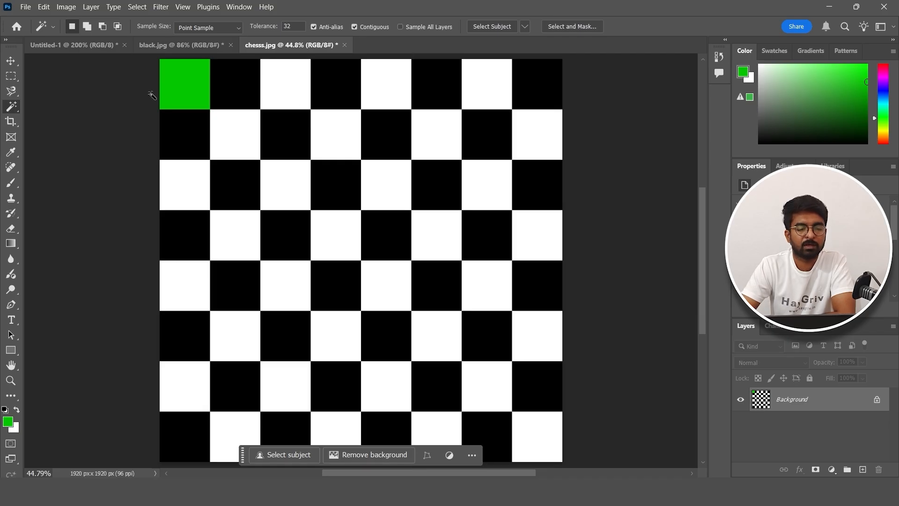
# Step: Select the white squares at row 3 column 3, row 2 column 6 and row 5 column 5 together and fill them with green
pyautogui.click(276, 184)
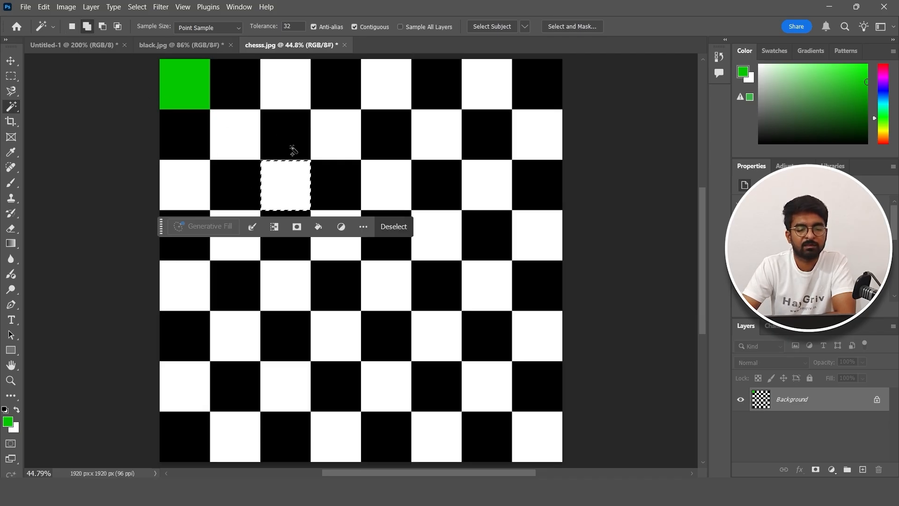
pyautogui.click(431, 128)
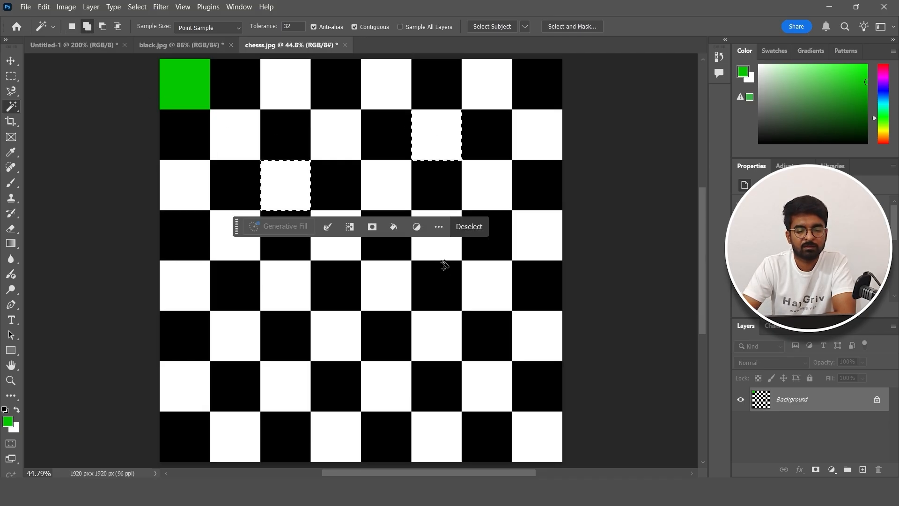
pyautogui.click(396, 284)
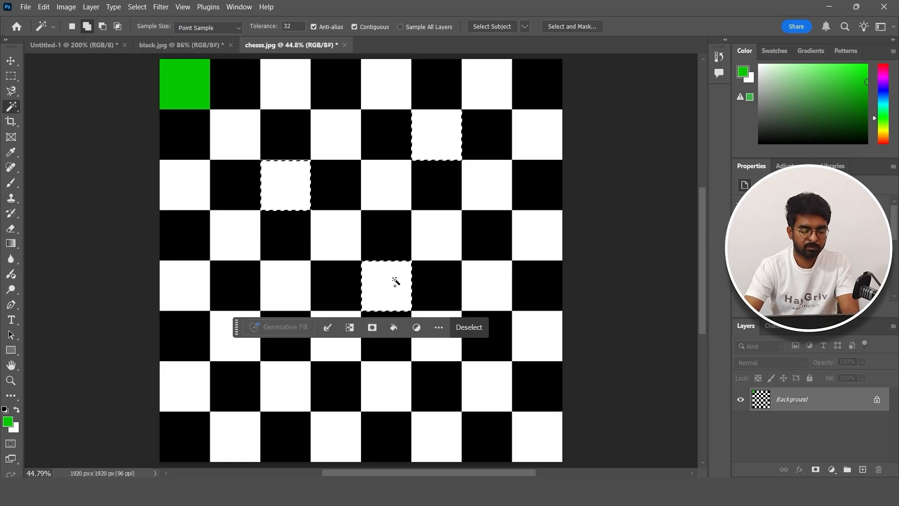
pyautogui.hotkey('alt', 'BackSpace')
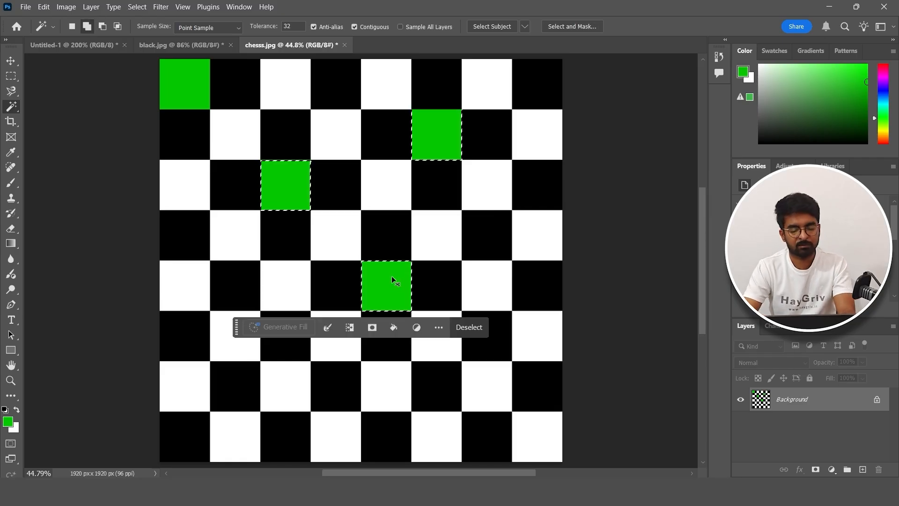
# Step: Turn Contiguous off, select all remaining white squares with the Magic Wand, fill them with green and clear the selection
pyautogui.hotkey('ctrl', 'd')
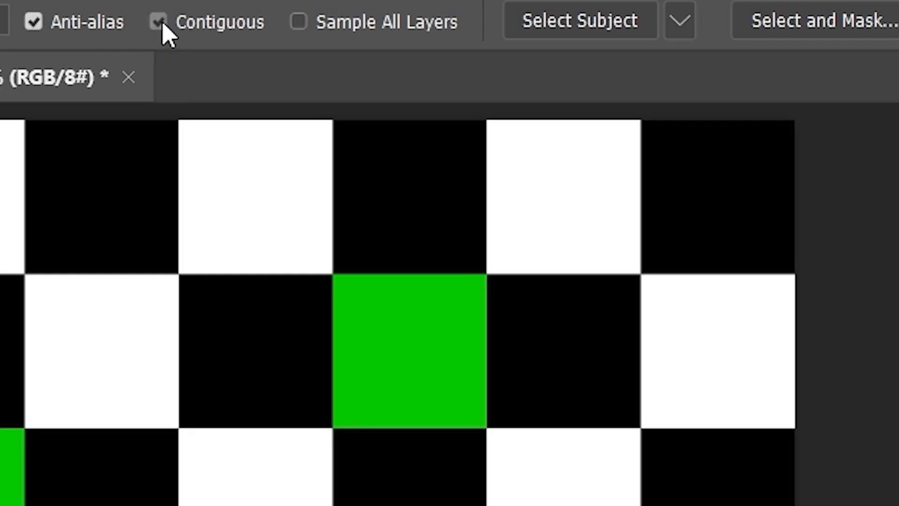
pyautogui.click(163, 23)
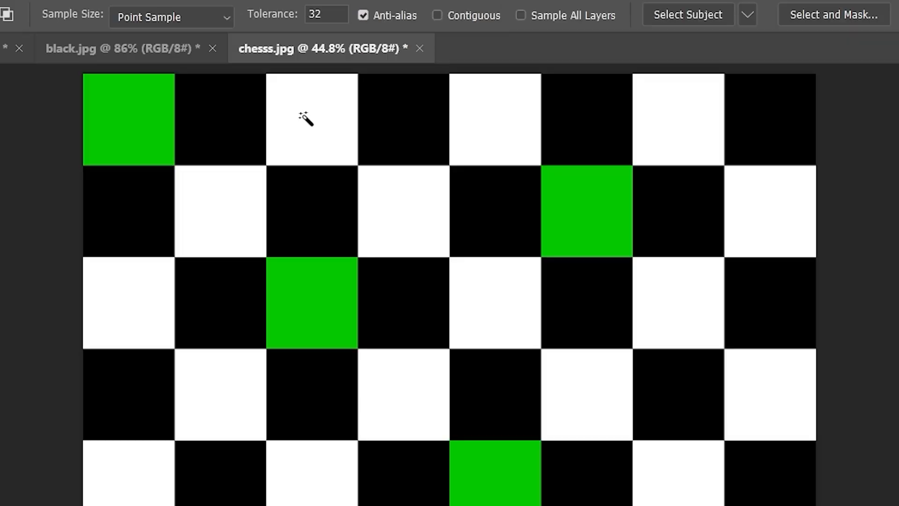
pyautogui.click(306, 119)
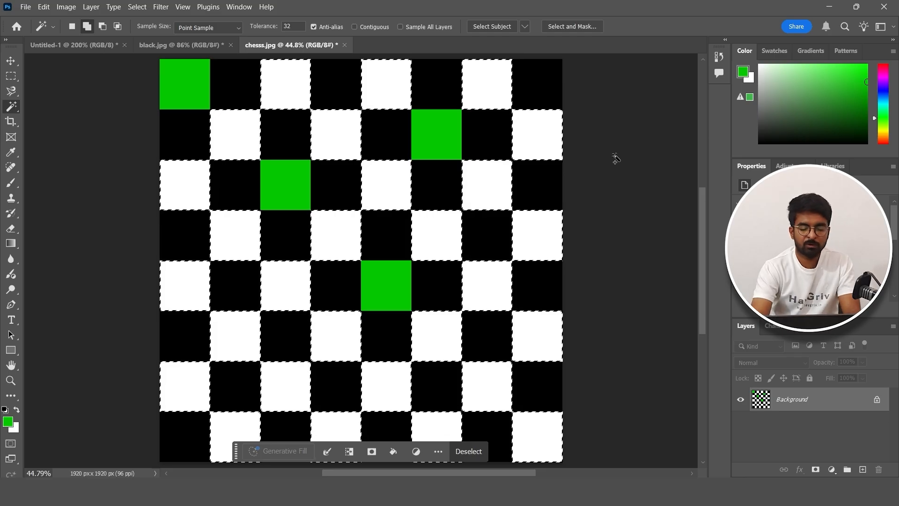
pyautogui.hotkey('alt', 'BackSpace')
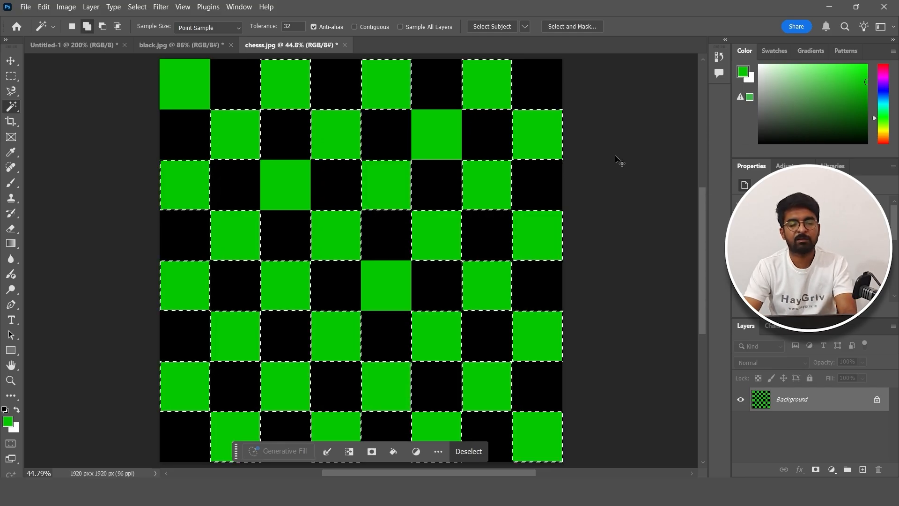
pyautogui.hotkey('ctrl', 'd')
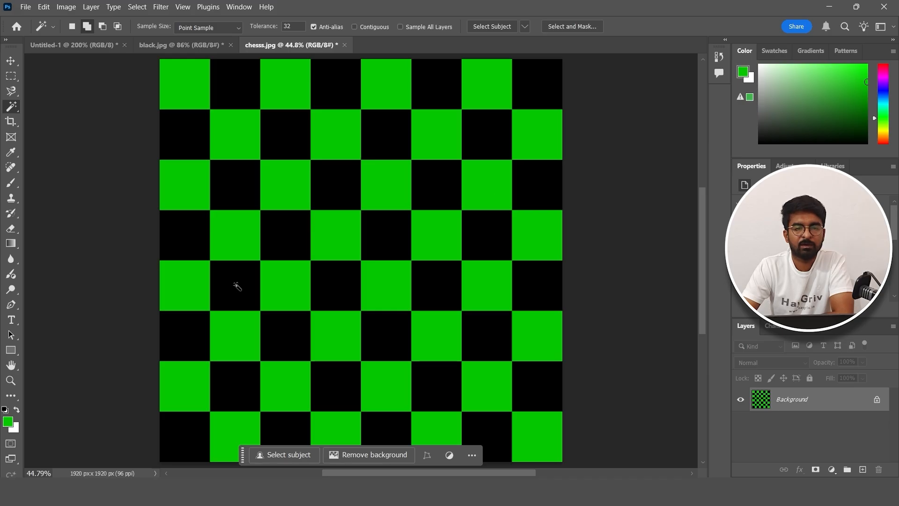
# Step: Select all the black squares, fill them with a new white foreground color, ffffff, and clear the selection
pyautogui.click(234, 78)
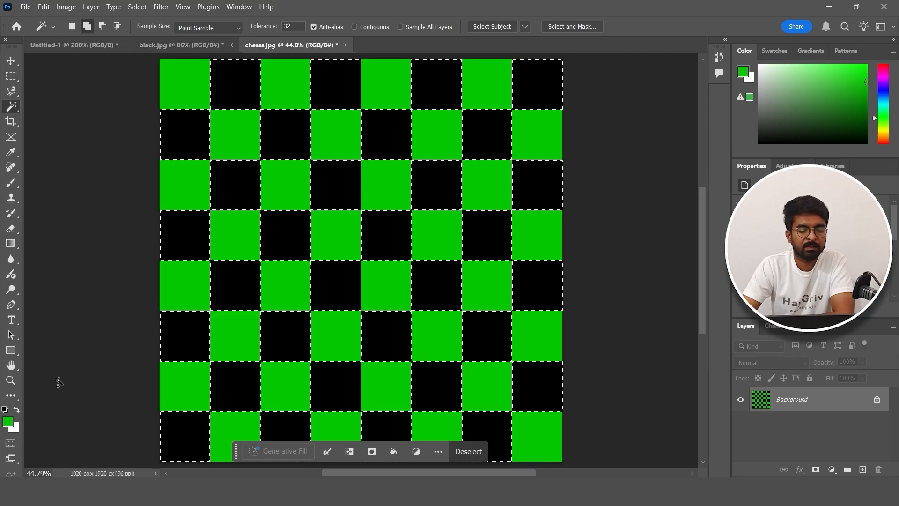
pyautogui.click(7, 422)
pyautogui.write('ffffff')
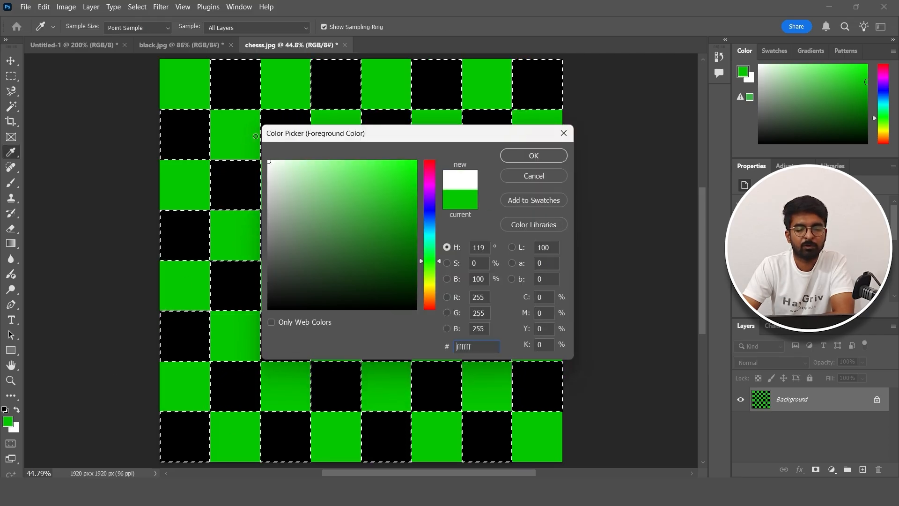
pyautogui.click(518, 156)
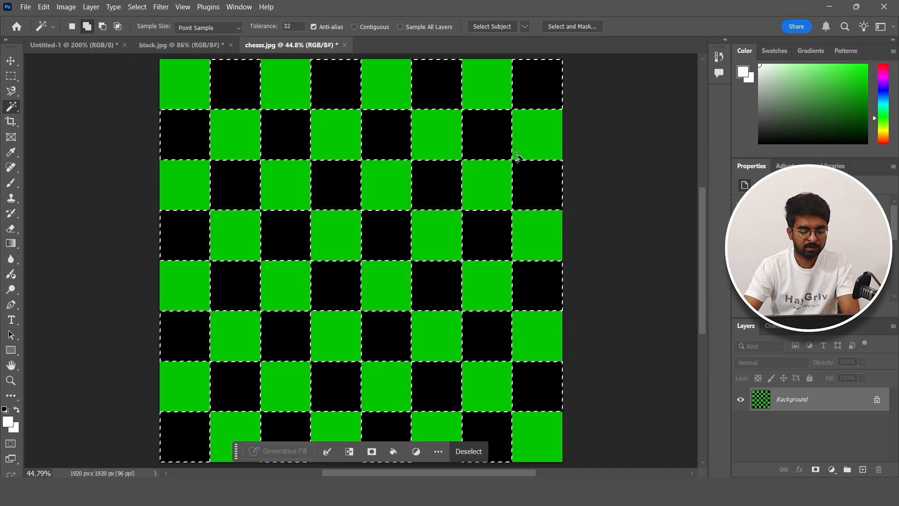
pyautogui.hotkey('alt', 'BackSpace')
pyautogui.hotkey('ctrl', 'd')
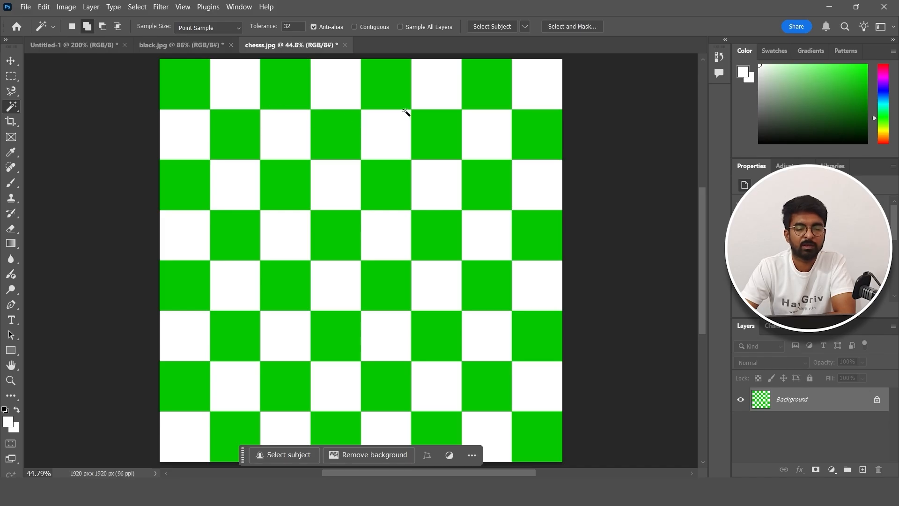
# Step: Activate the Move tool, close chesss.jpg and black.jpg without saving changes, and fit the blank Untitled-1 canvas on screen
pyautogui.click(11, 62)
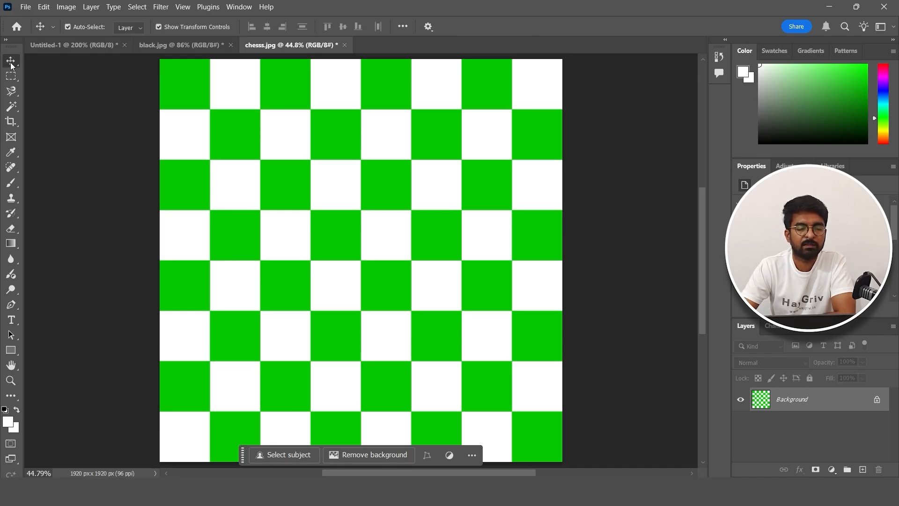
pyautogui.click(344, 45)
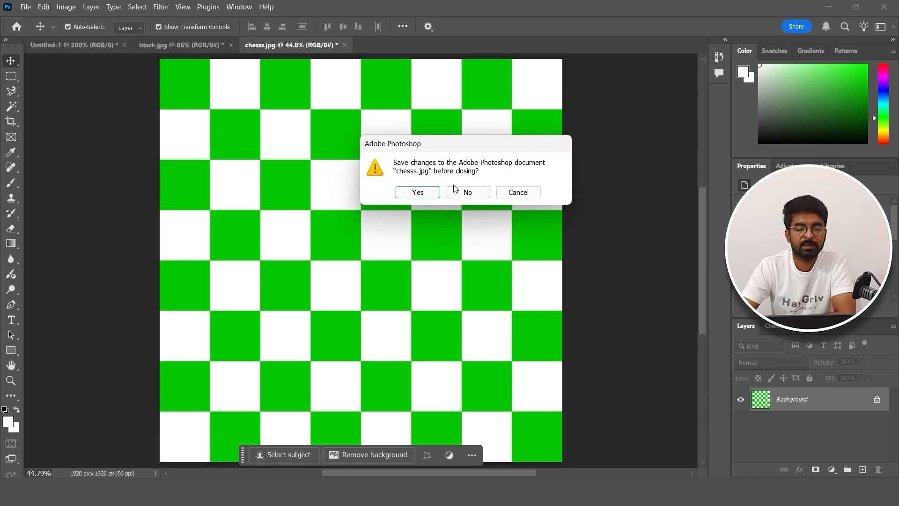
pyautogui.click(467, 190)
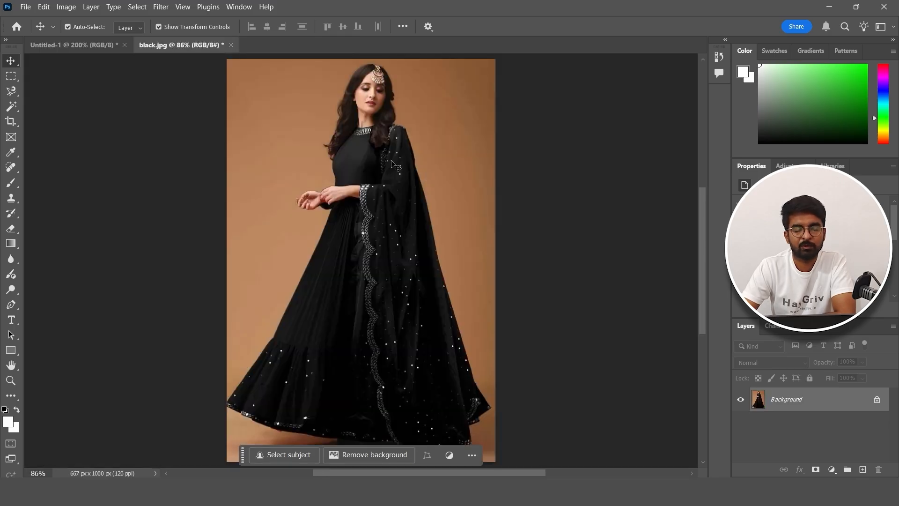
pyautogui.click(231, 45)
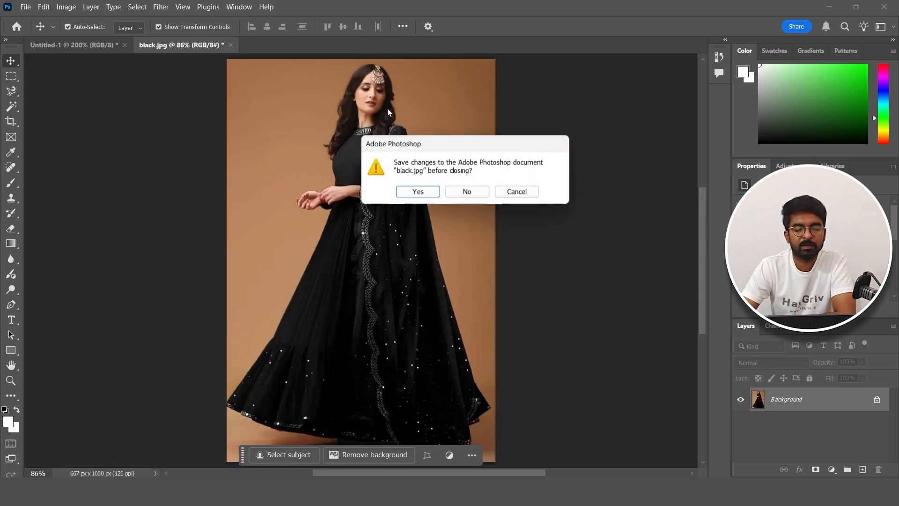
pyautogui.click(467, 193)
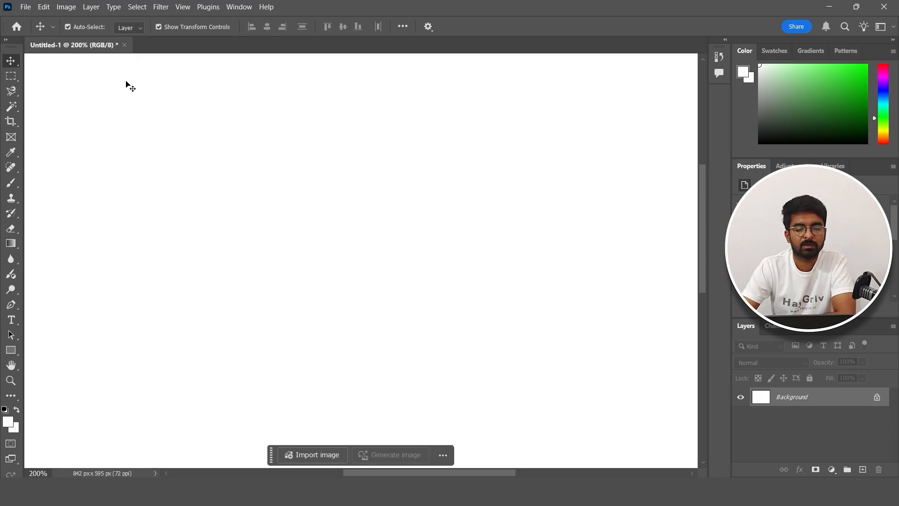
pyautogui.hotkey('ctrl', '0')
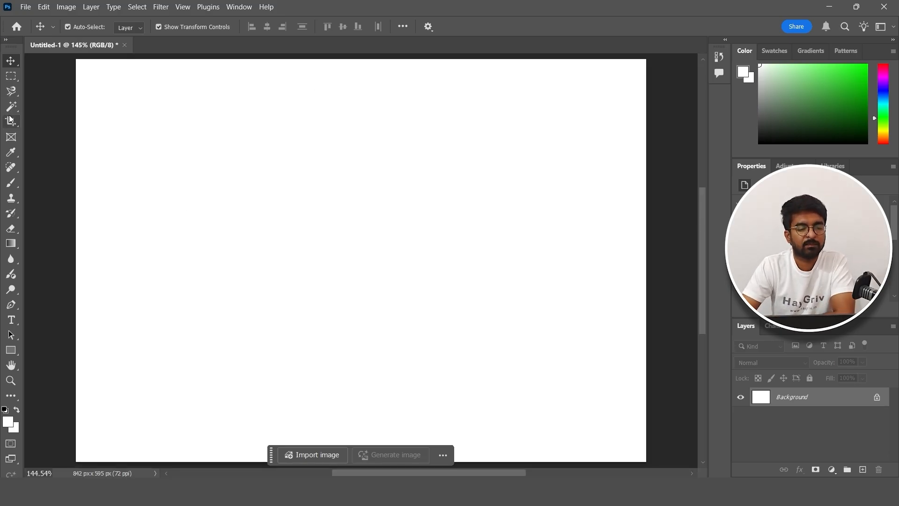
# Step: Return to the Move tool and reset all tools to their default settings
pyautogui.moveTo(11, 106); pyautogui.dragTo(53, 112)
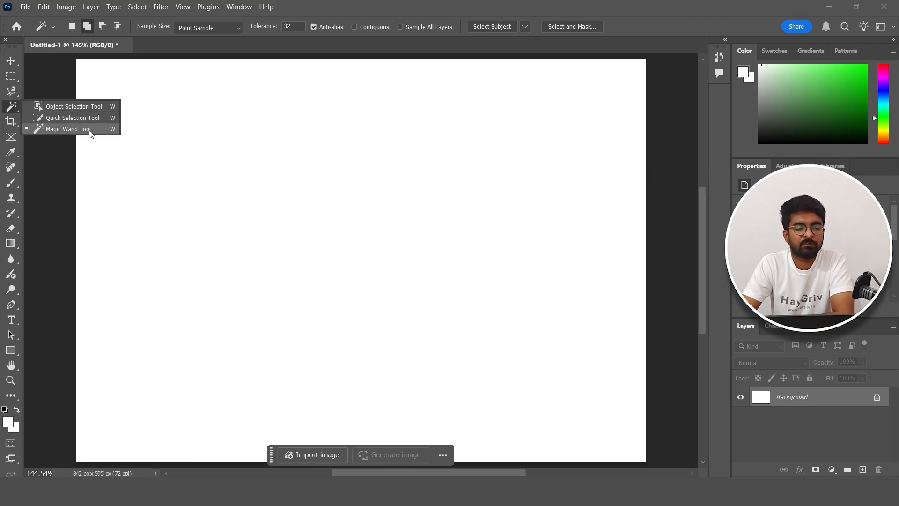
pyautogui.click(10, 61)
pyautogui.rightClick(41, 25)
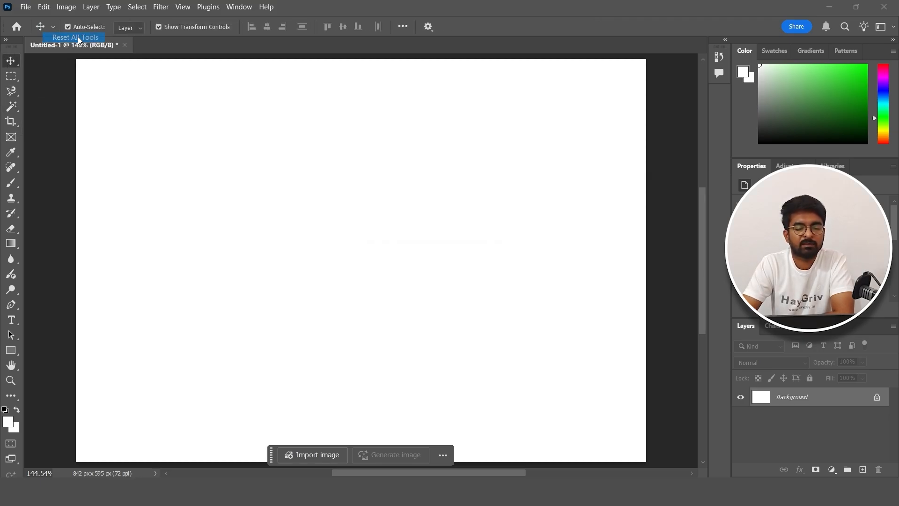
pyautogui.click(77, 37)
pyautogui.click(415, 190)
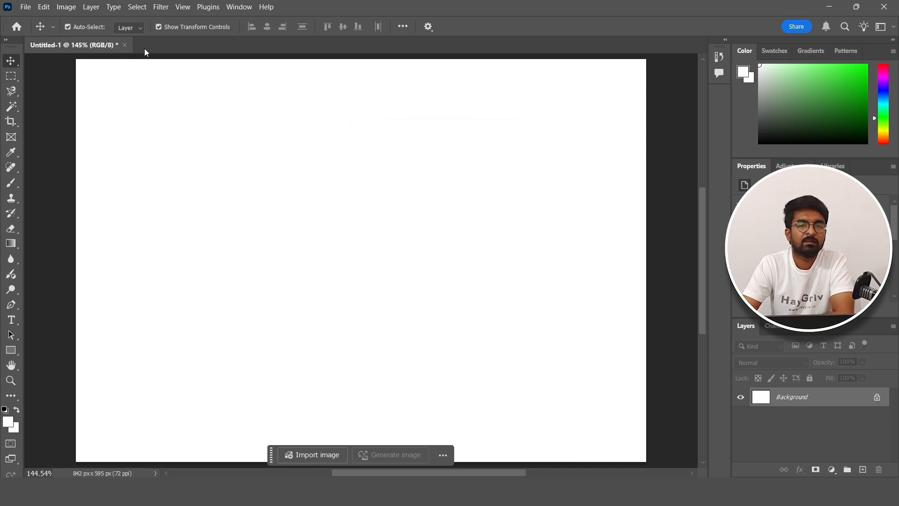